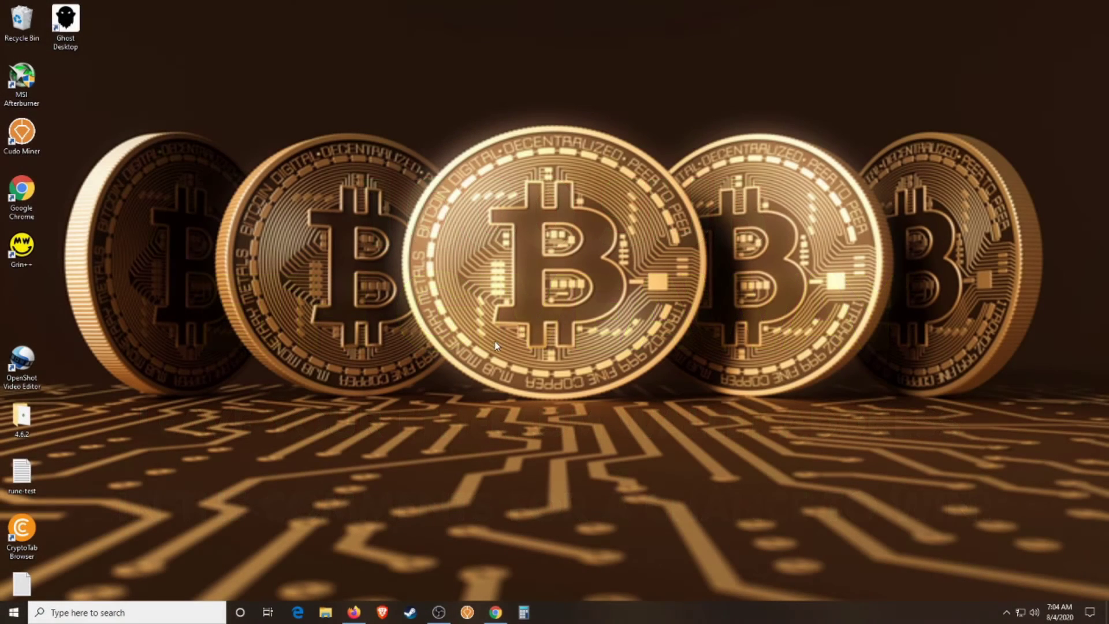
Search CoinGecko for 'unicrypt' and open the UniCrypt (UNC) coin page
mouse_move(501, 613)
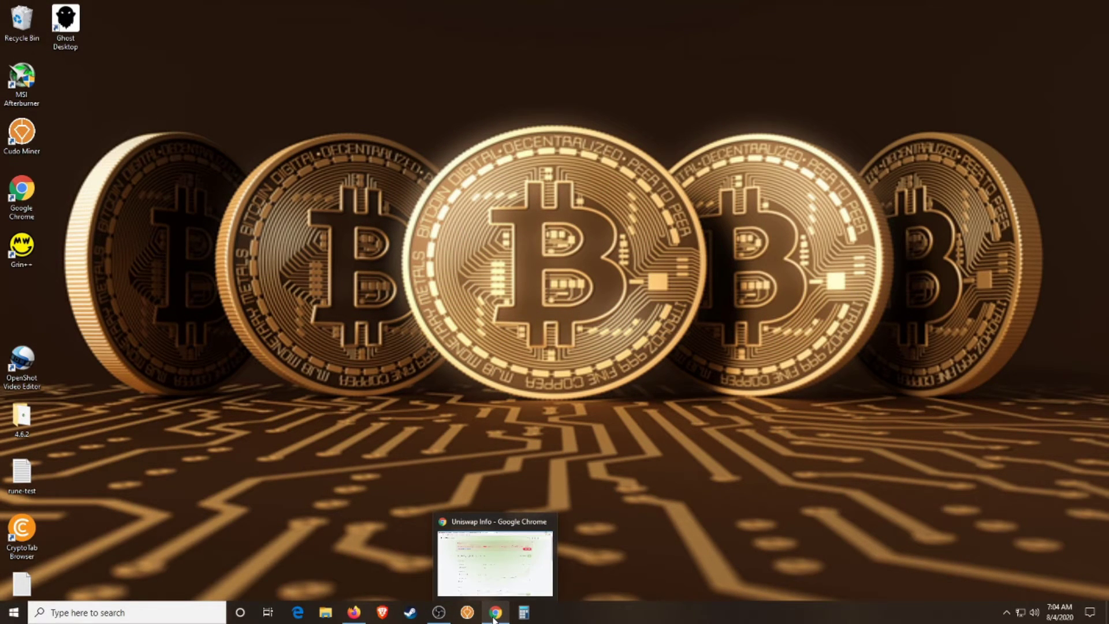
left_click(495, 614)
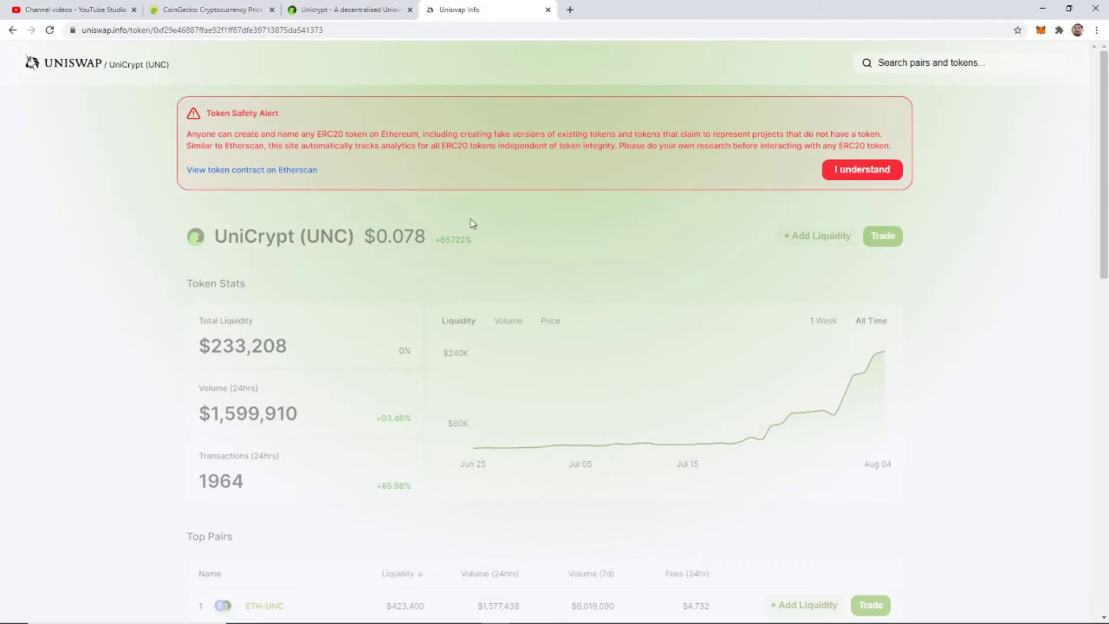
left_click(203, 9)
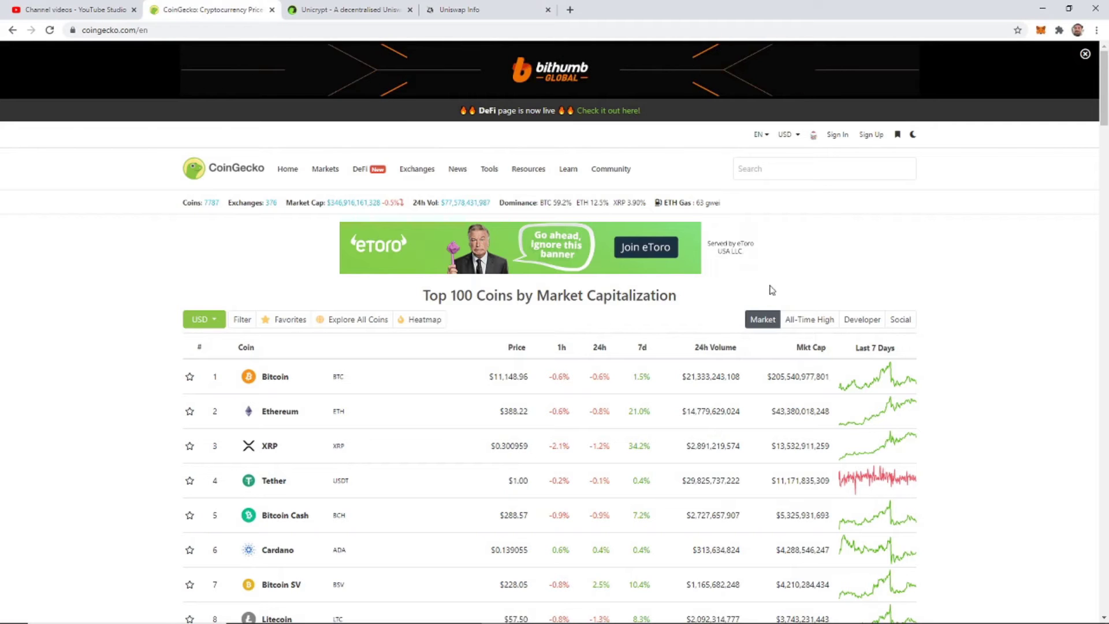
left_click(794, 169)
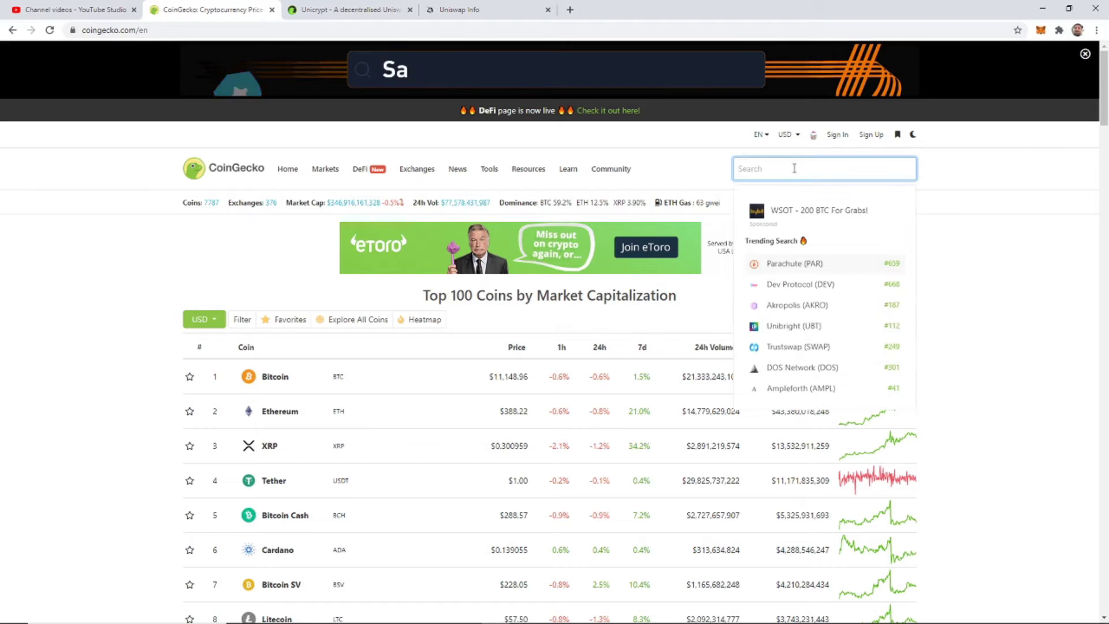
type("unicry")
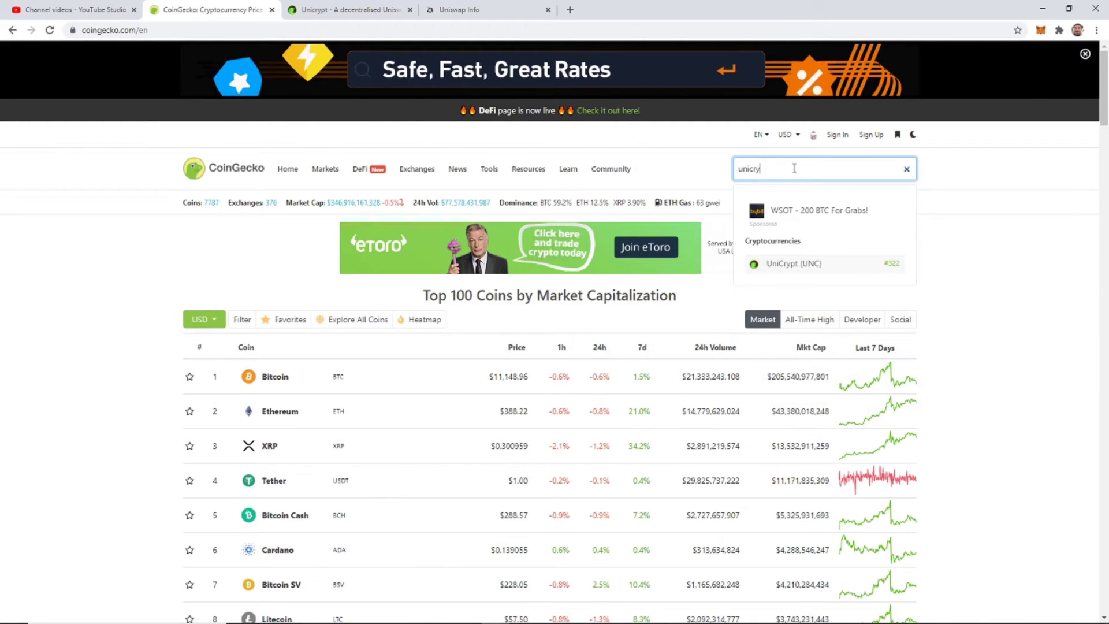
type("pt")
left_click(821, 269)
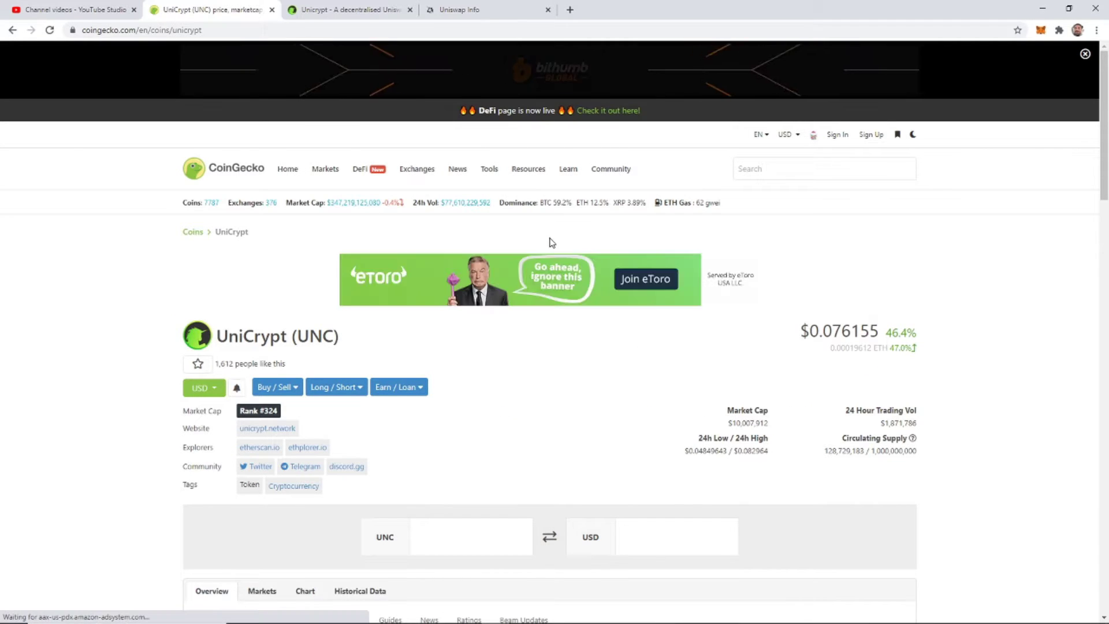
Show the UniCrypt price chart over the 1y range
scroll(552, 243, "down", 10)
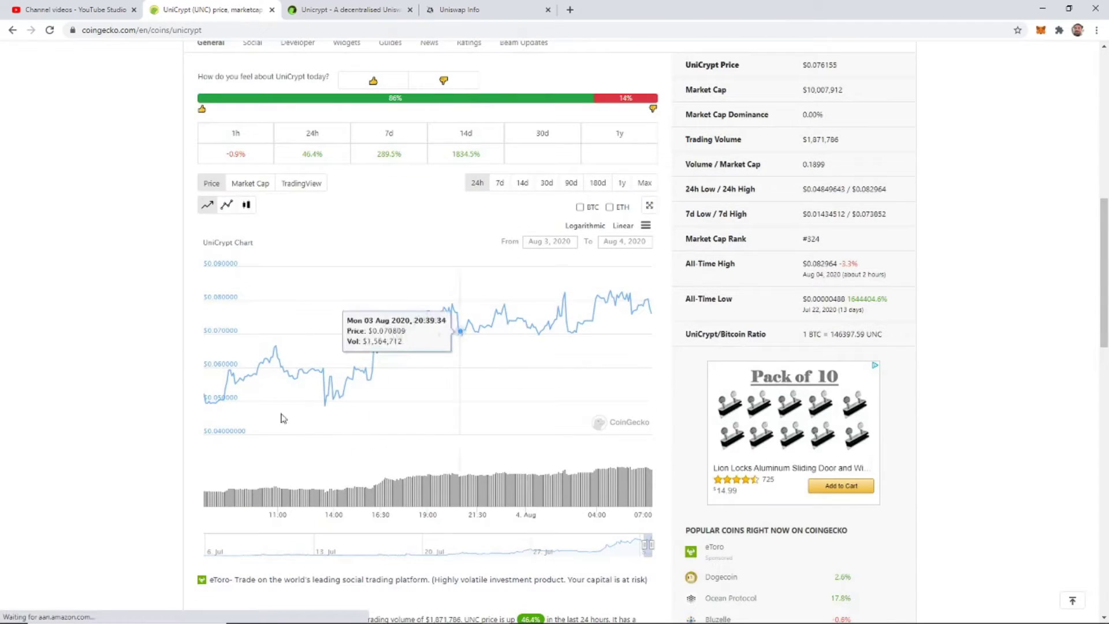
left_click(622, 183)
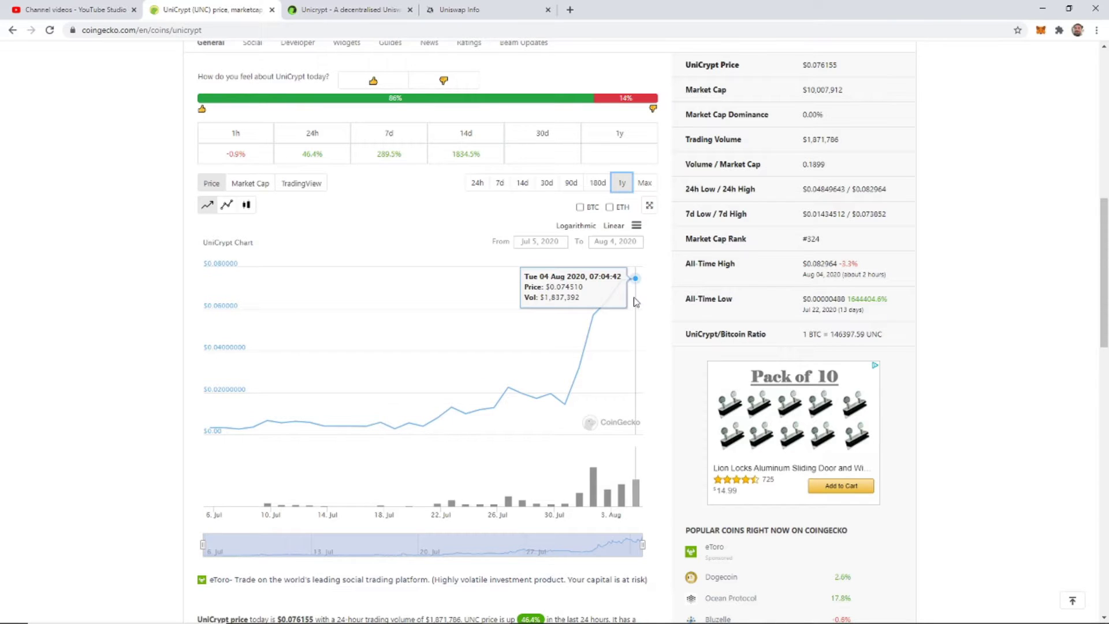
scroll(633, 303, "down", 2)
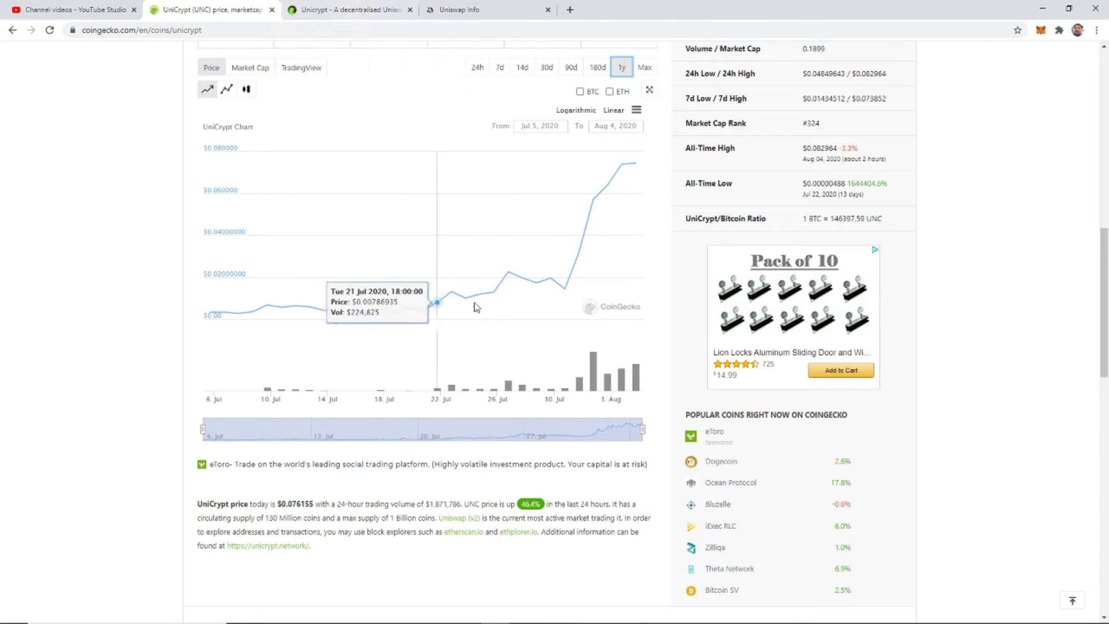
scroll(480, 301, "down", 2)
scroll(492, 289, "up", 6)
Open the UniCrypt site's Home page with Live Token metrics, including the $9,777,825 market cap
left_click(350, 10)
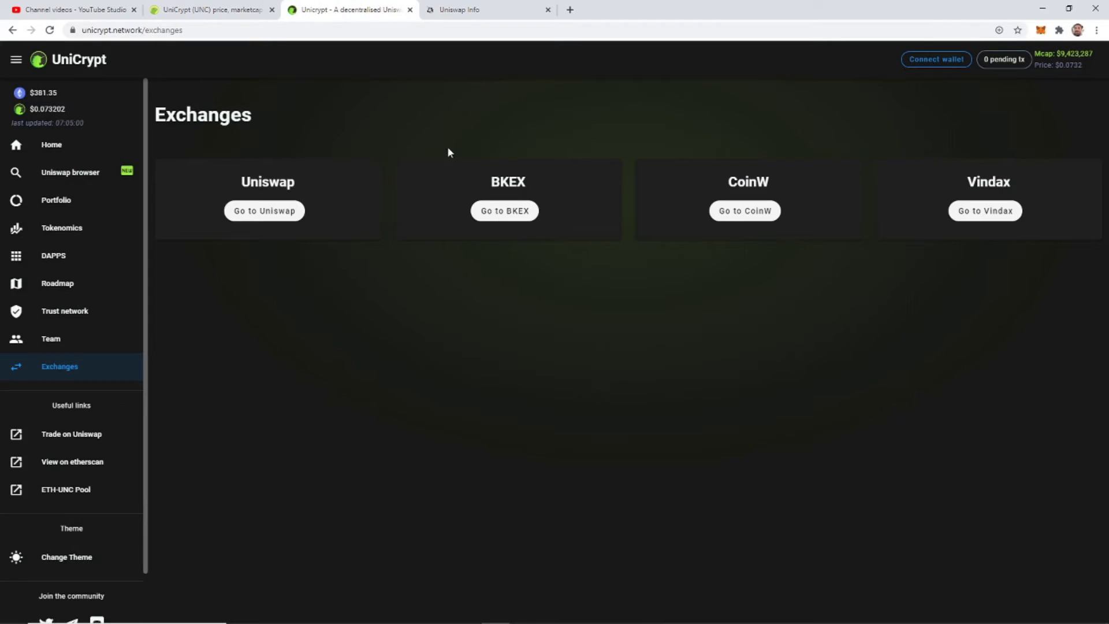
left_click(50, 148)
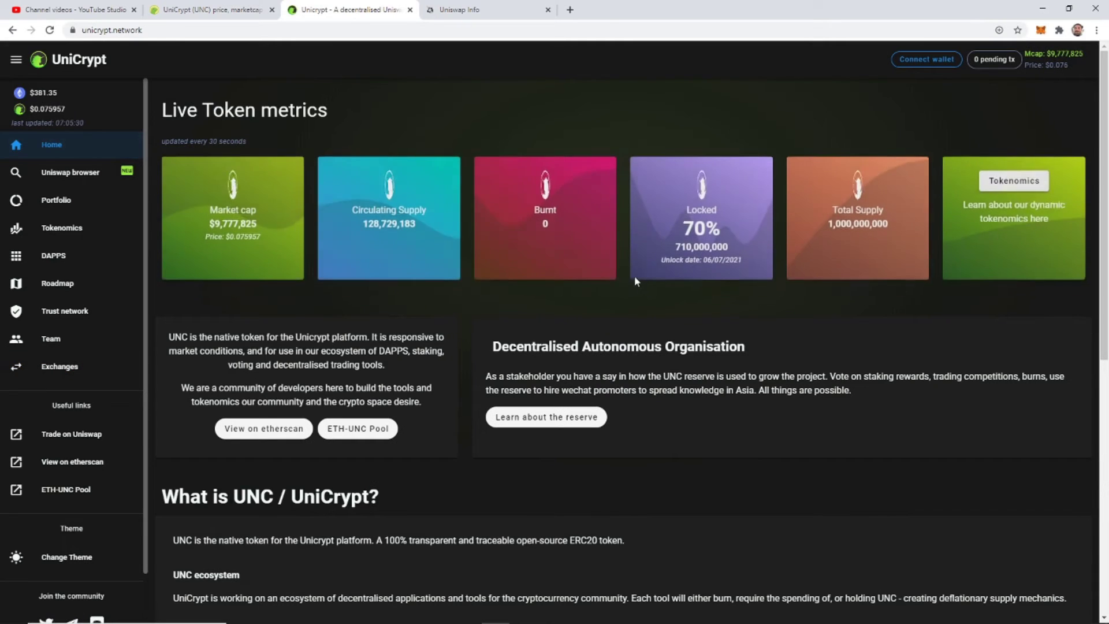
scroll(664, 277, "down", 8)
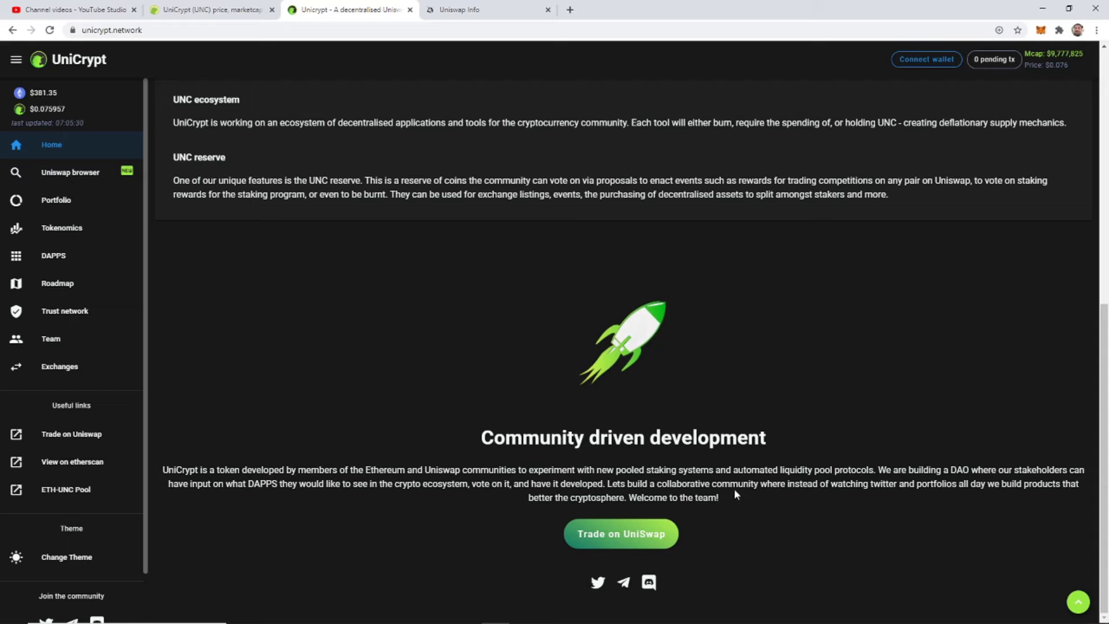
key("Tab")
left_click(820, 522)
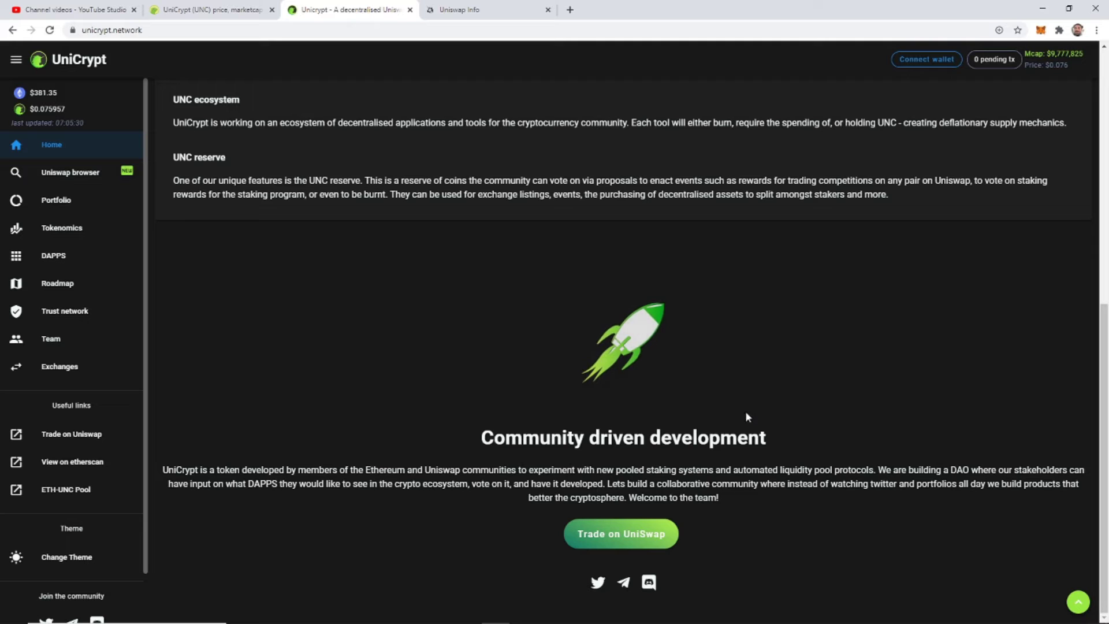
scroll(739, 403, "up", 8)
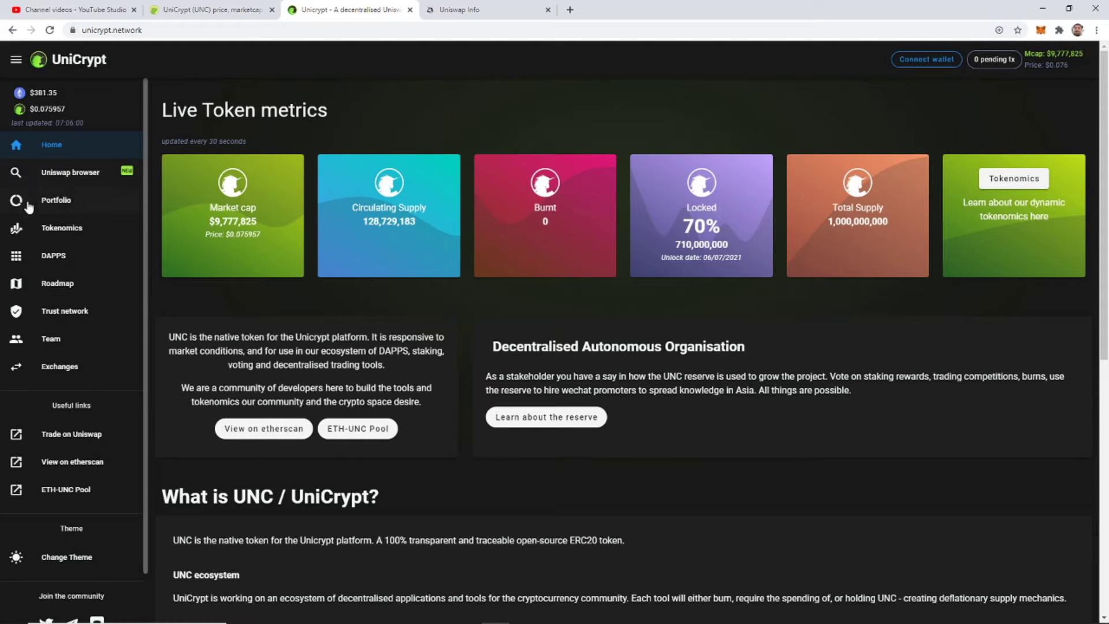
Scroll through the Uniswap Browser pair trust scores, then return to the Uniswap Info UNC page
left_click(75, 176)
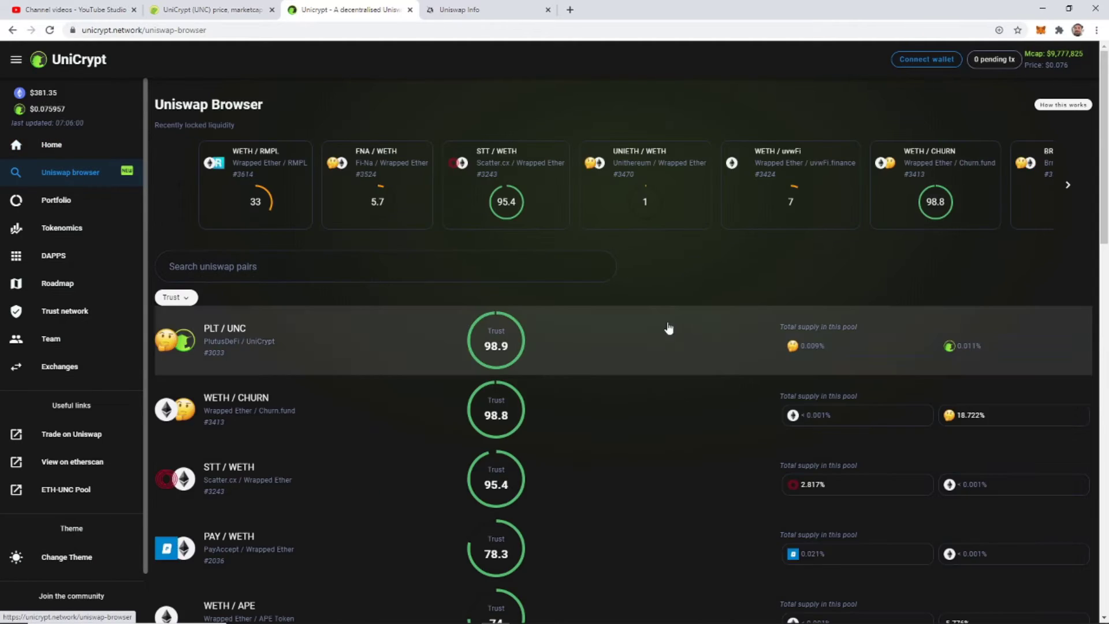
scroll(659, 323, "down", 2)
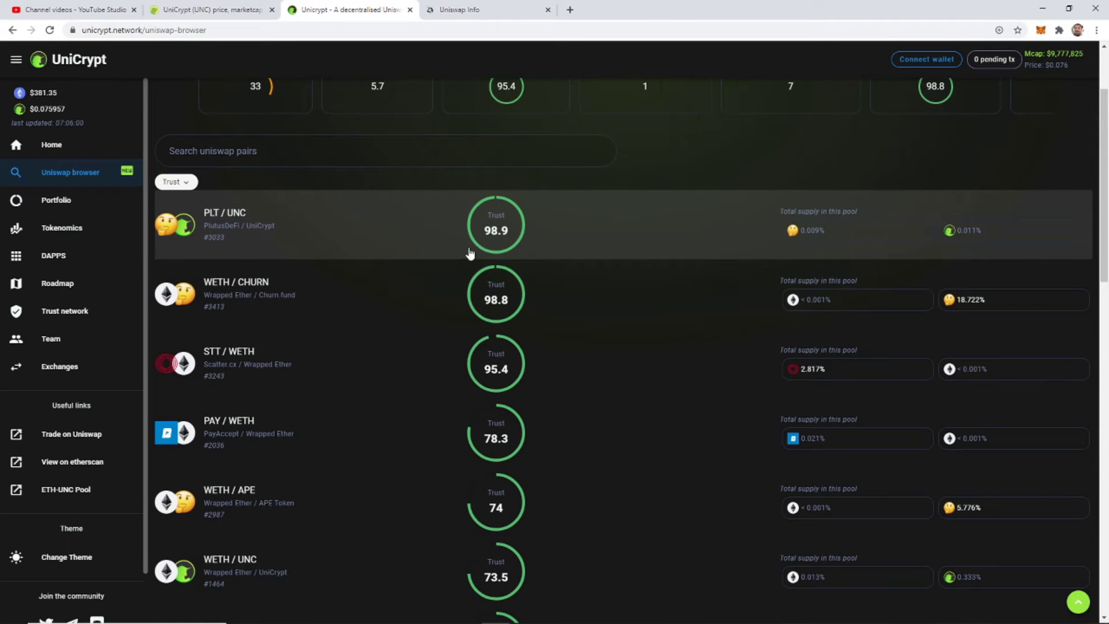
scroll(468, 252, "down", 1)
scroll(428, 263, "down", 2)
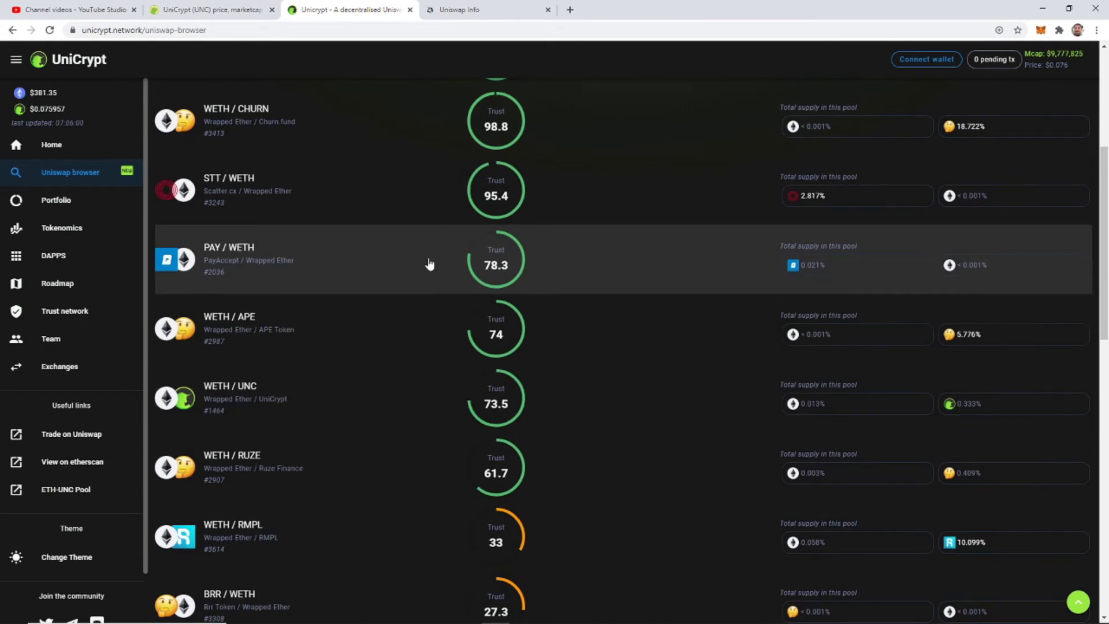
scroll(497, 393, "down", 2)
scroll(515, 314, "down", 2)
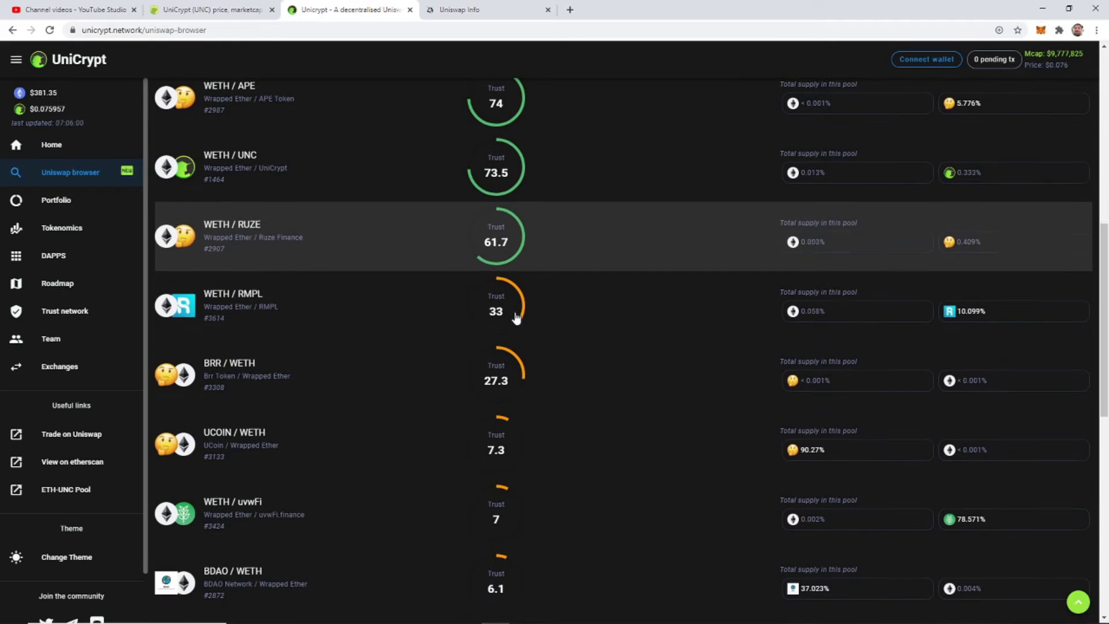
scroll(421, 329, "down", 6)
scroll(520, 384, "up", 10)
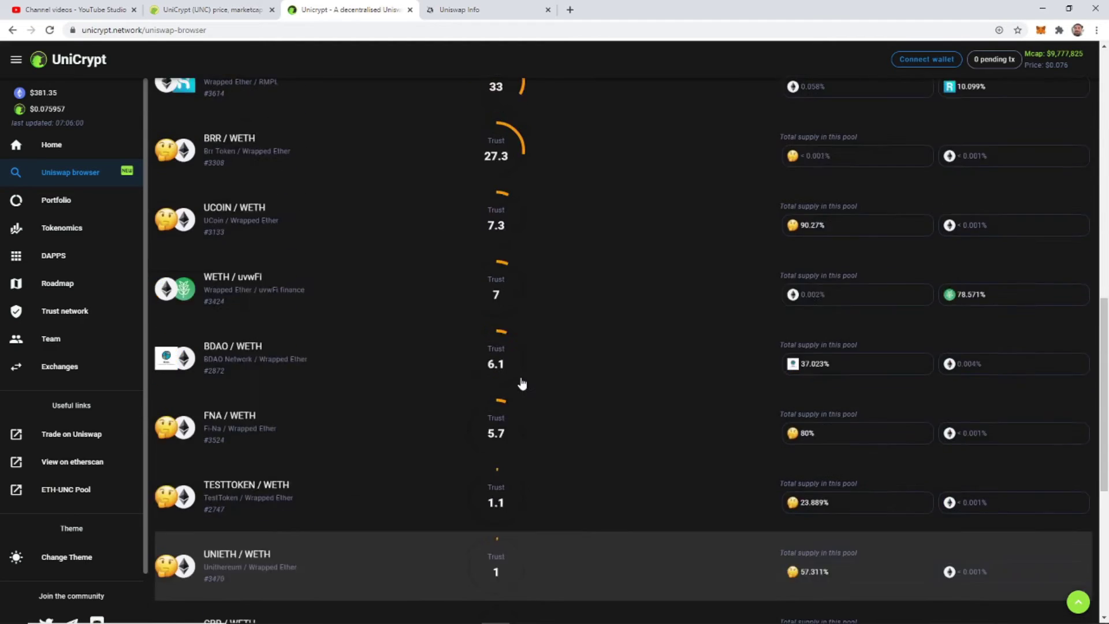
left_click(470, 9)
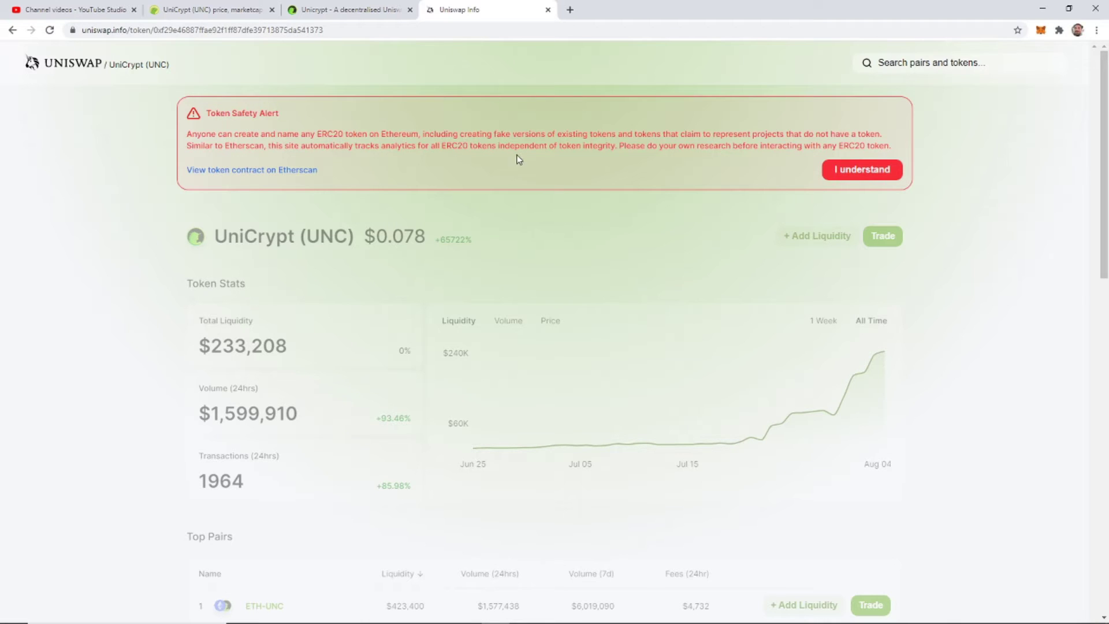
Acknowledge the Token Safety Alert with 'I understand'
left_click(861, 173)
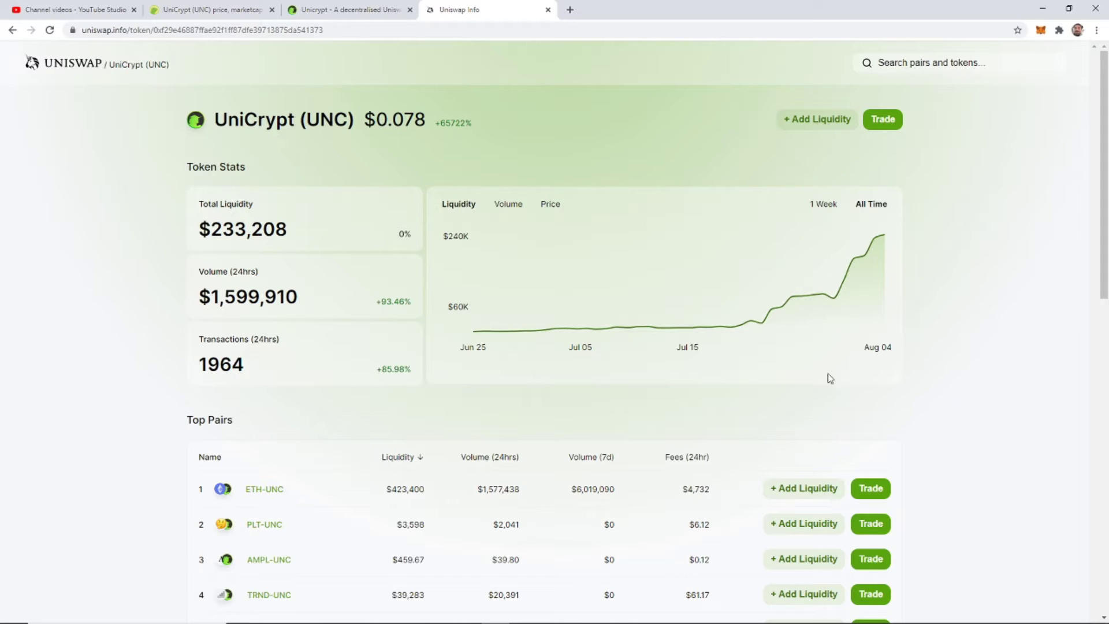
mouse_move(701, 289)
Return to the UniCrypt site and glance at the Portfolio and Tokenomics pages
left_click(341, 10)
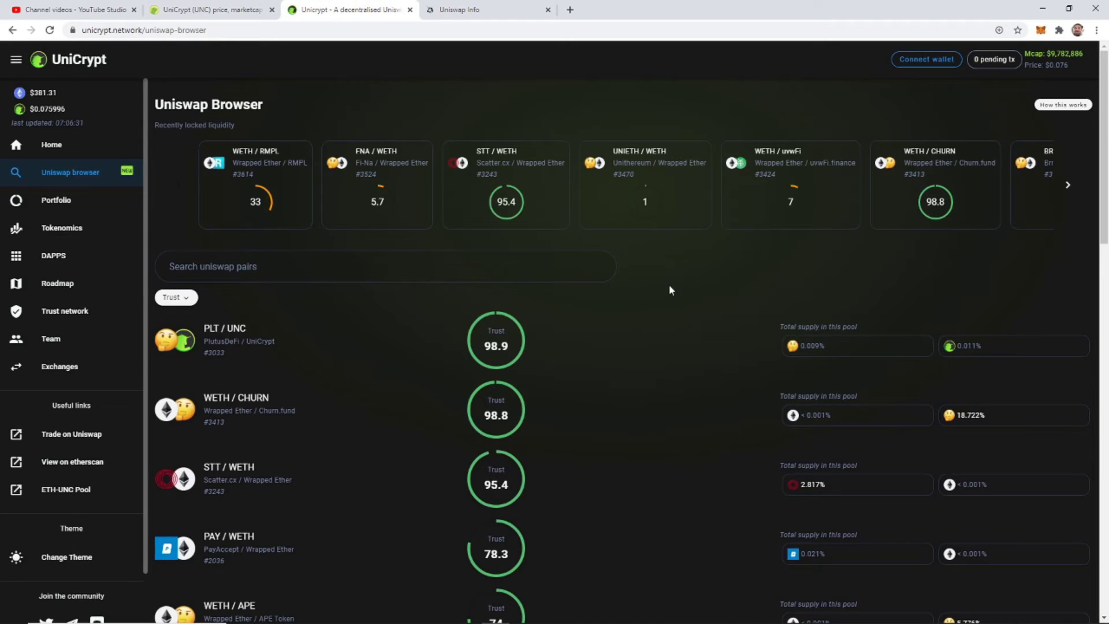
scroll(688, 255, "down", 18)
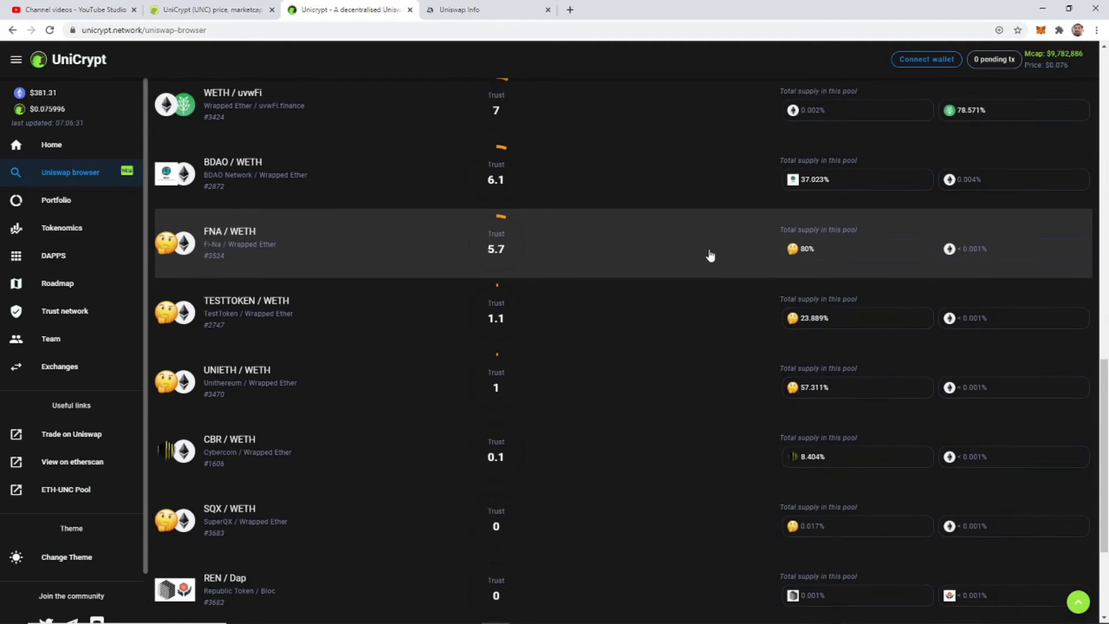
scroll(725, 252, "up", 17)
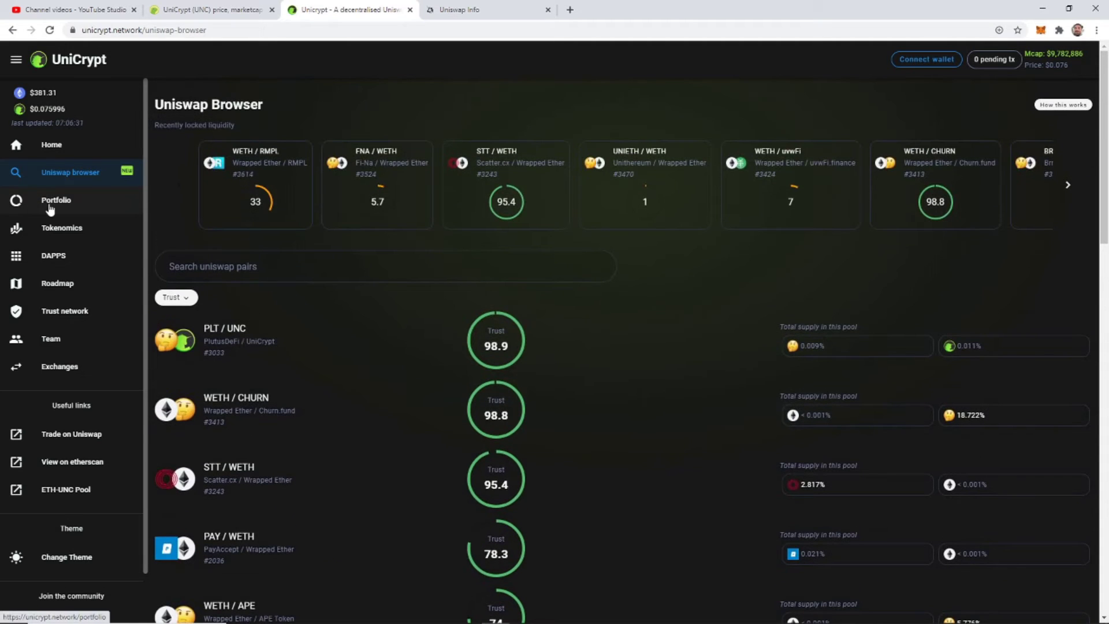
left_click(65, 207)
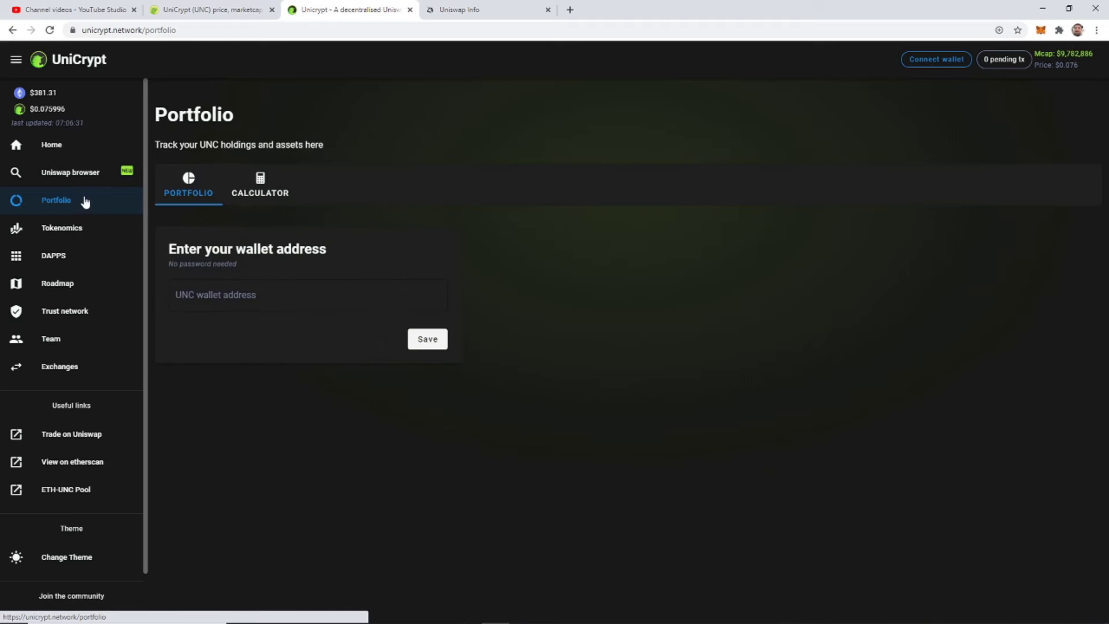
left_click(53, 234)
Open the Roadmap page and review its near-term and long-term plan cards
left_click(46, 295)
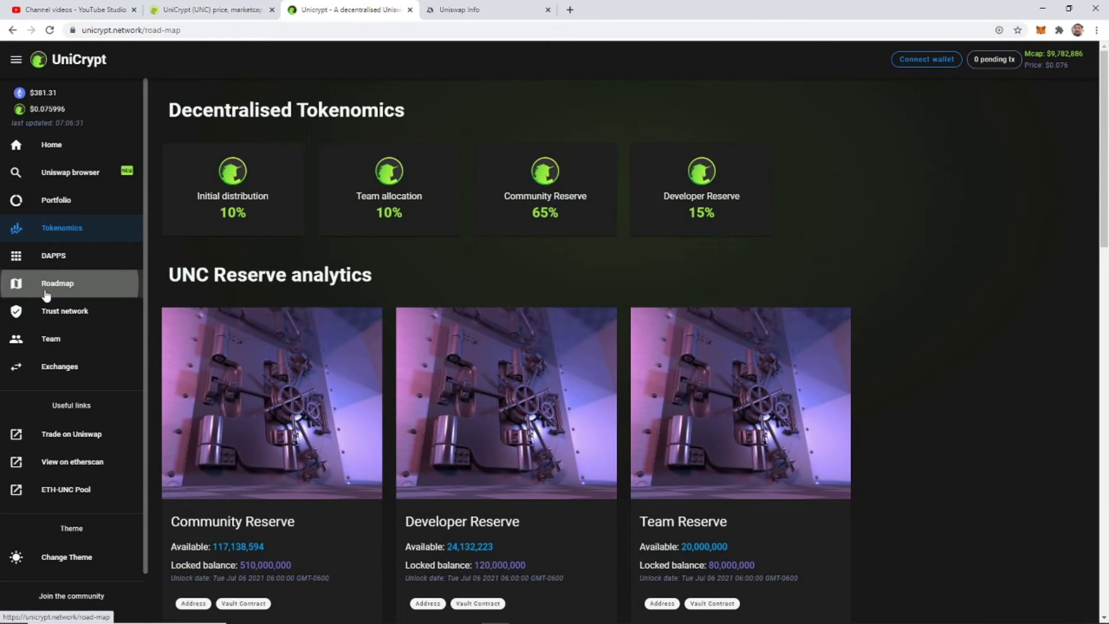
scroll(930, 345, "down", 2)
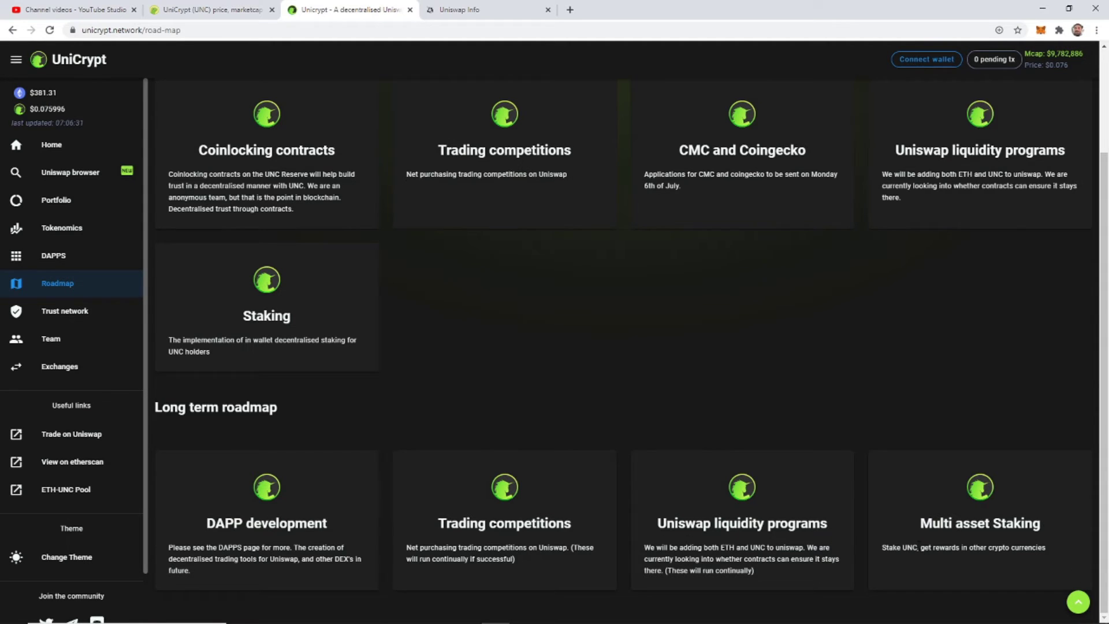
scroll(923, 569, "up", 2)
scroll(928, 561, "down", 2)
scroll(887, 493, "up", 2)
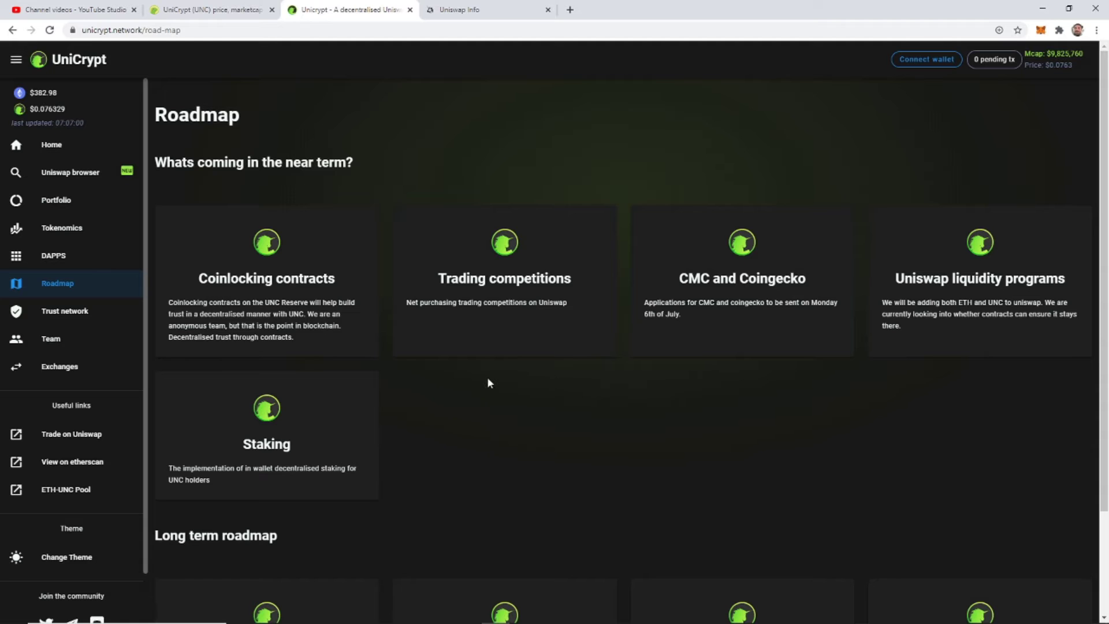
scroll(492, 379, "down", 2)
scroll(480, 395, "up", 2)
scroll(859, 413, "down", 2)
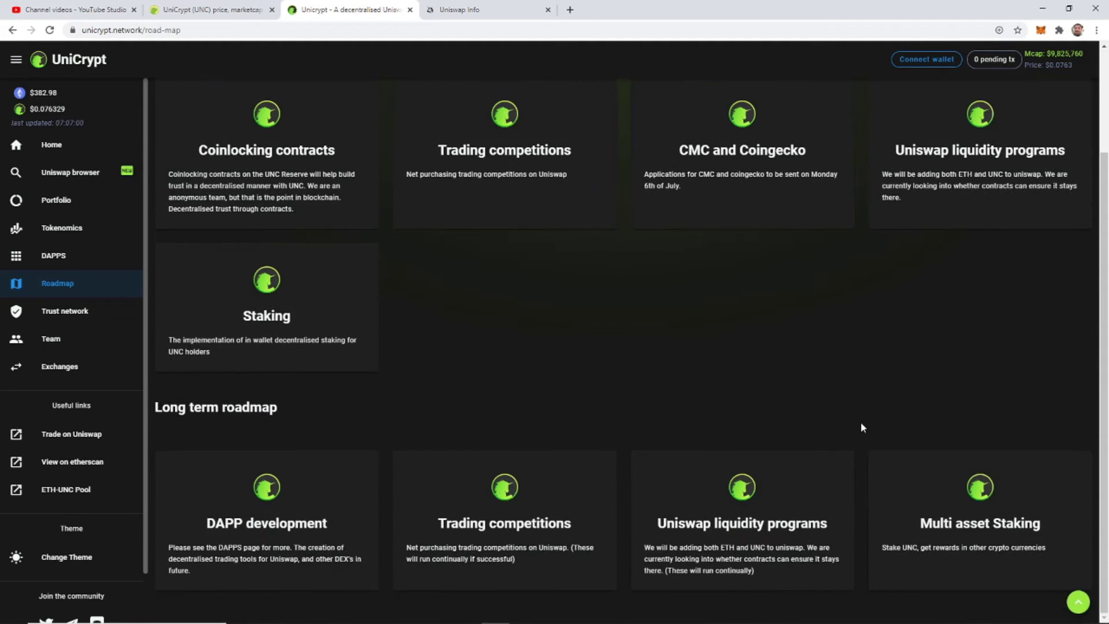
scroll(861, 422, "up", 2)
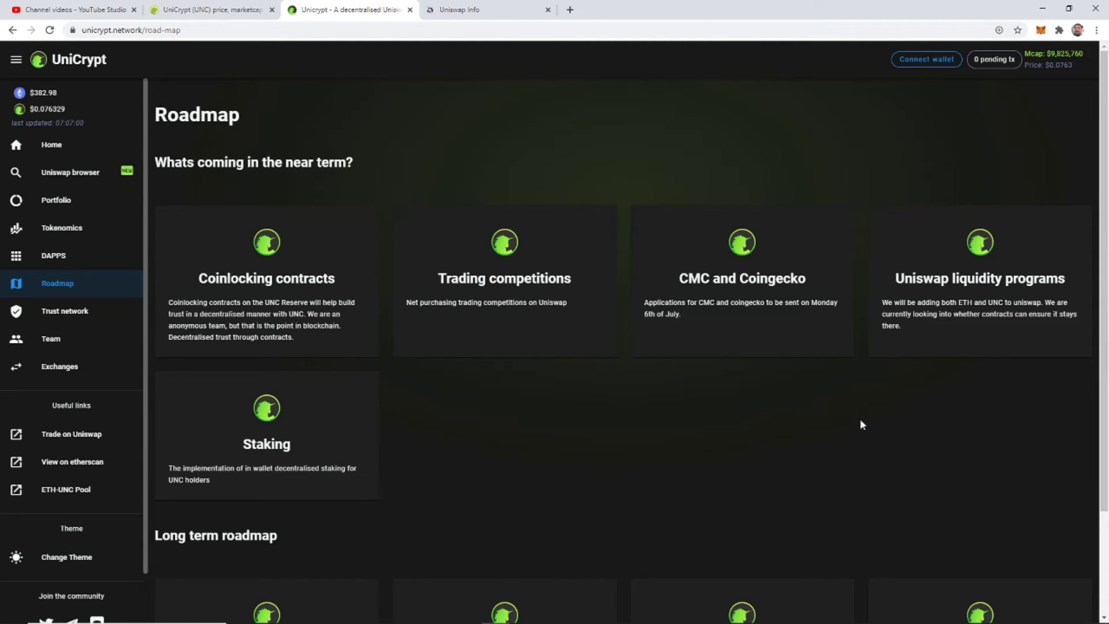
left_click(229, 12)
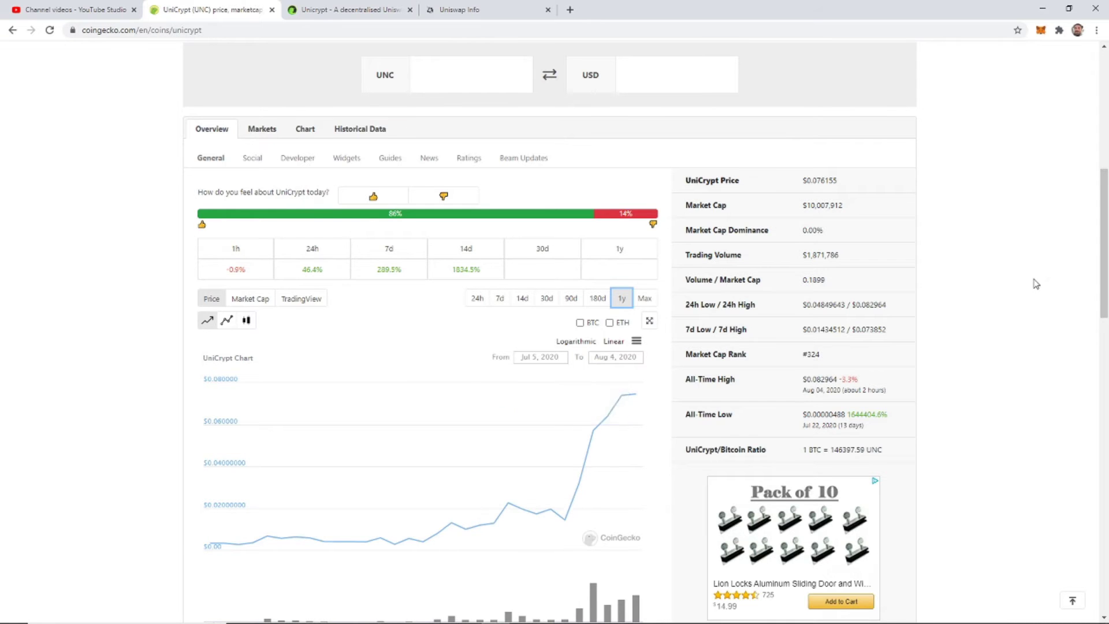
scroll(1023, 277, "up", 8)
left_click(320, 9)
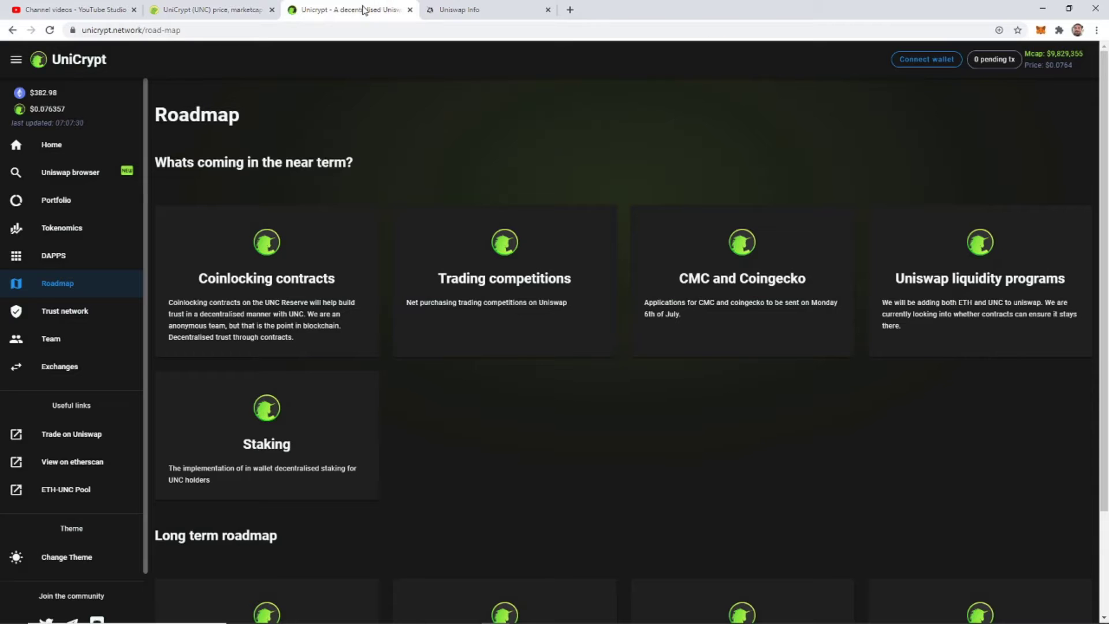
scroll(612, 292, "down", 2)
scroll(624, 285, "up", 2)
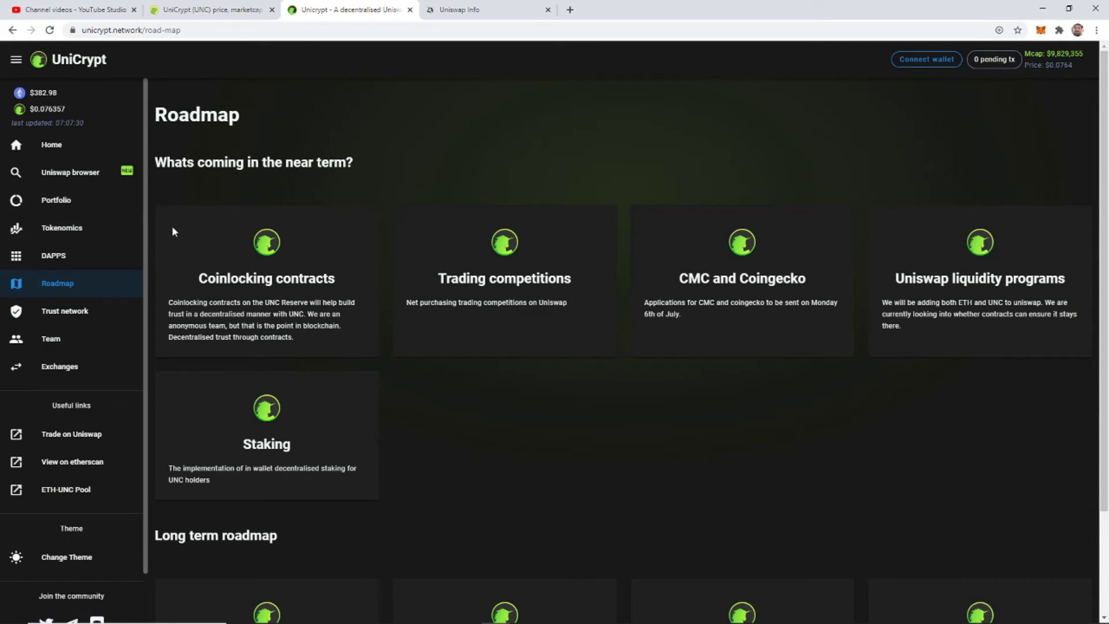
Look over the UniCrypt Team page and Home, then return to the Uniswap Info UNC page
left_click(65, 342)
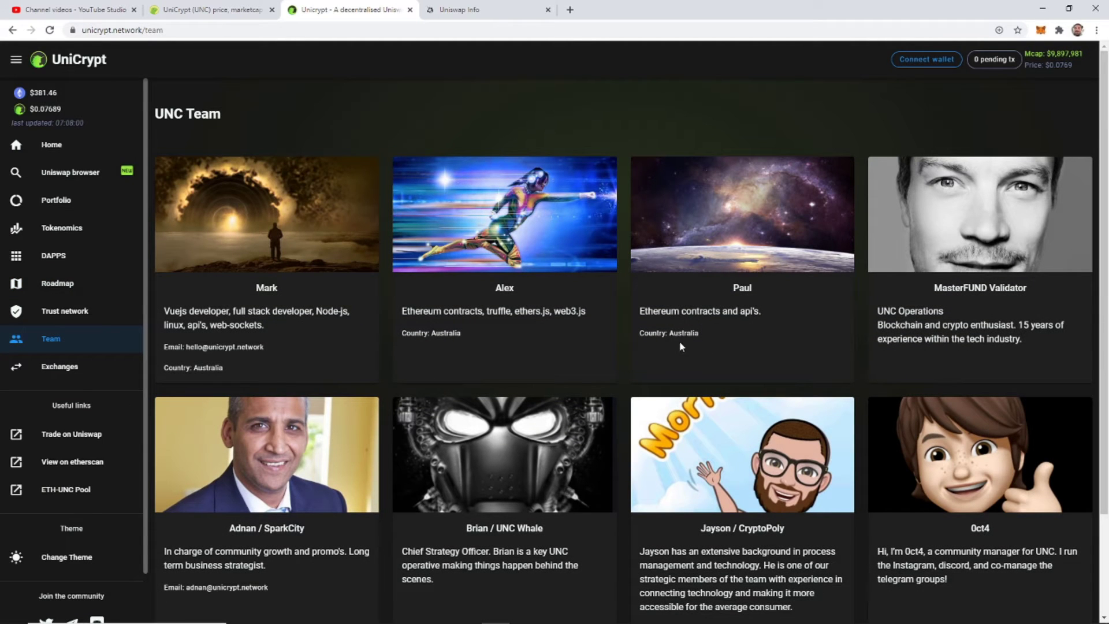
scroll(673, 331, "down", 2)
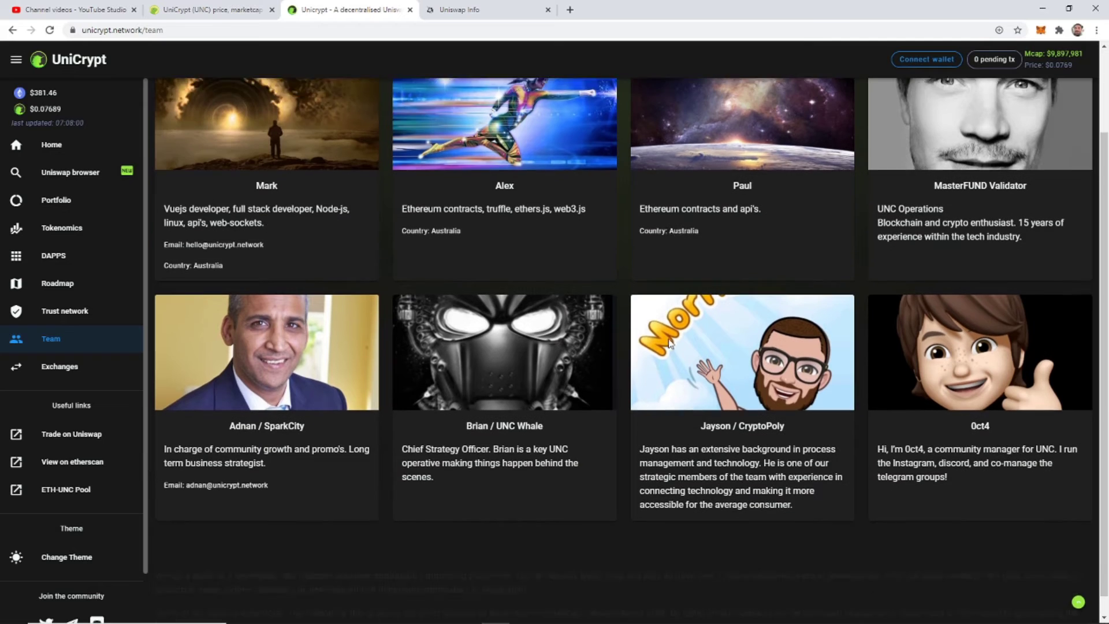
scroll(677, 343, "up", 2)
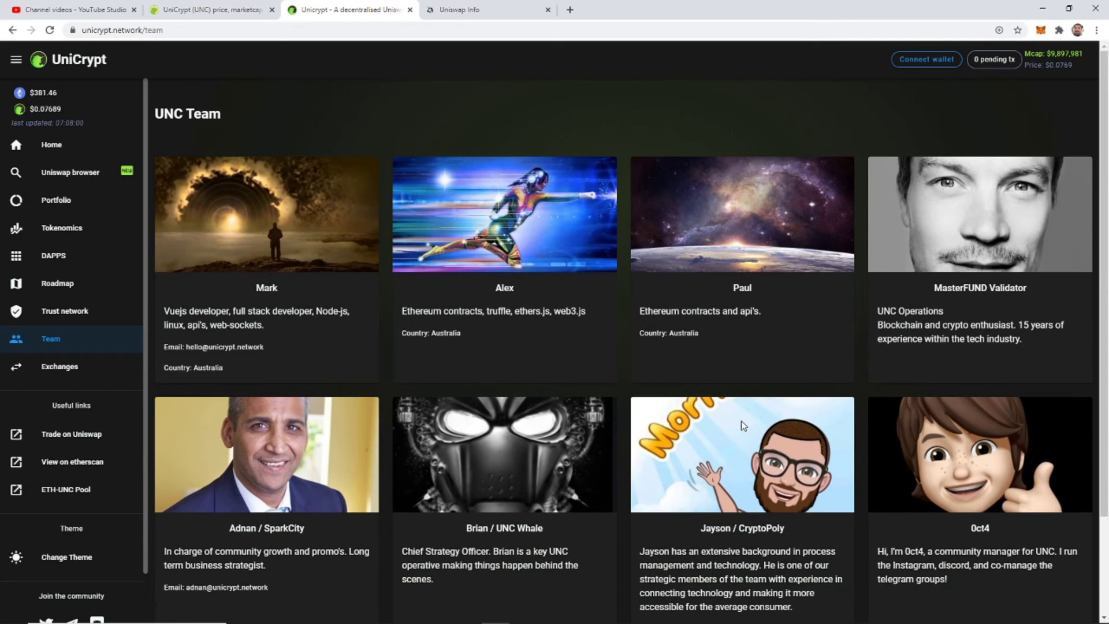
scroll(655, 349, "down", 1)
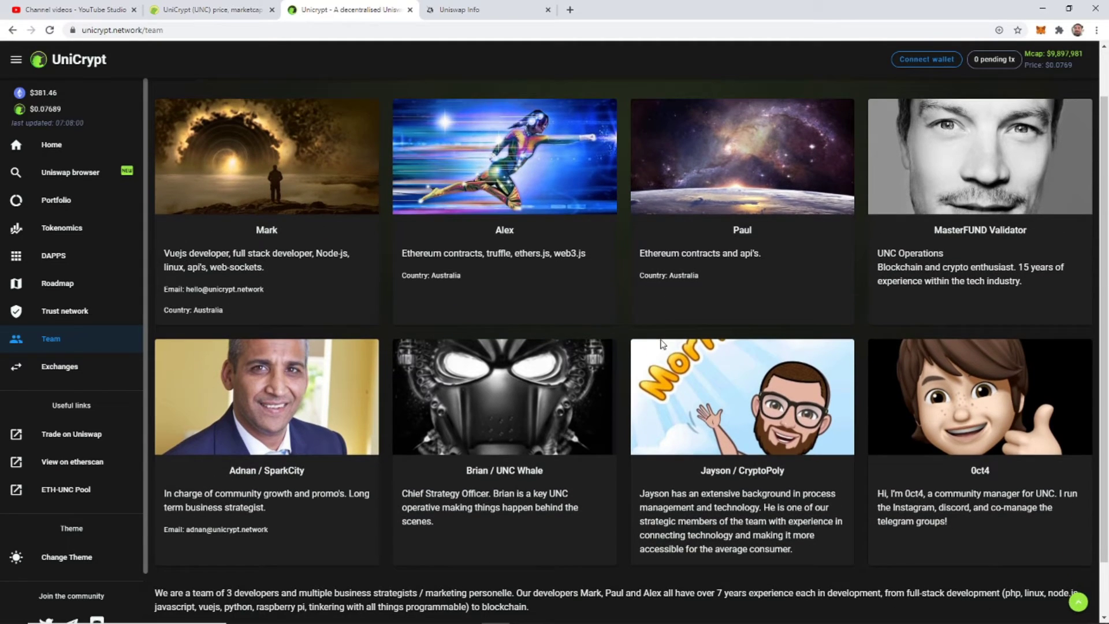
scroll(659, 341, "up", 1)
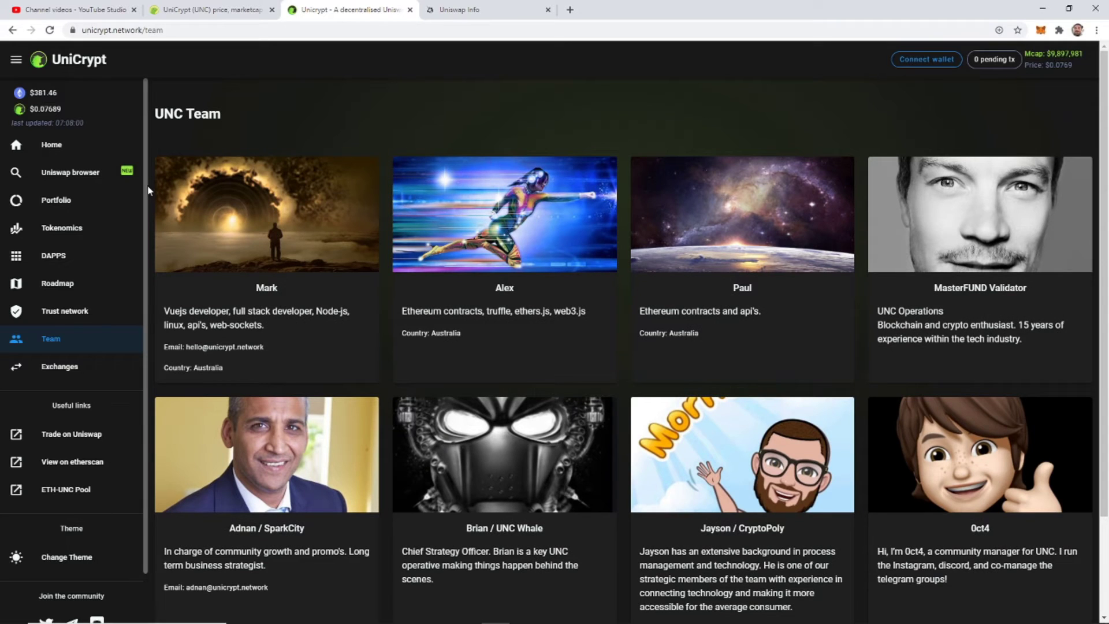
left_click(51, 153)
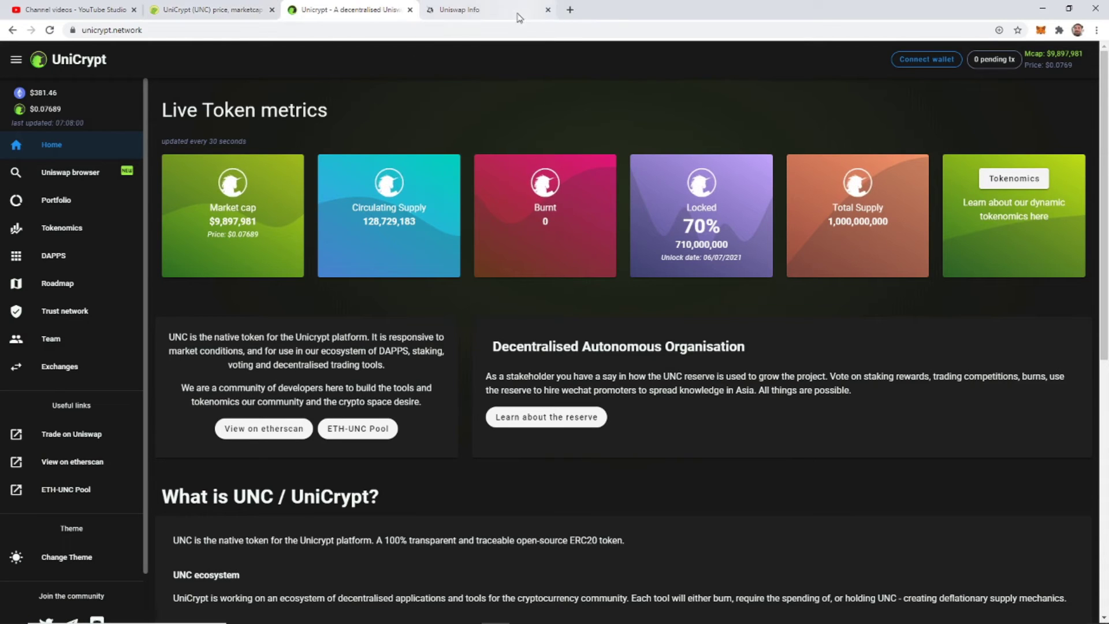
left_click(473, 15)
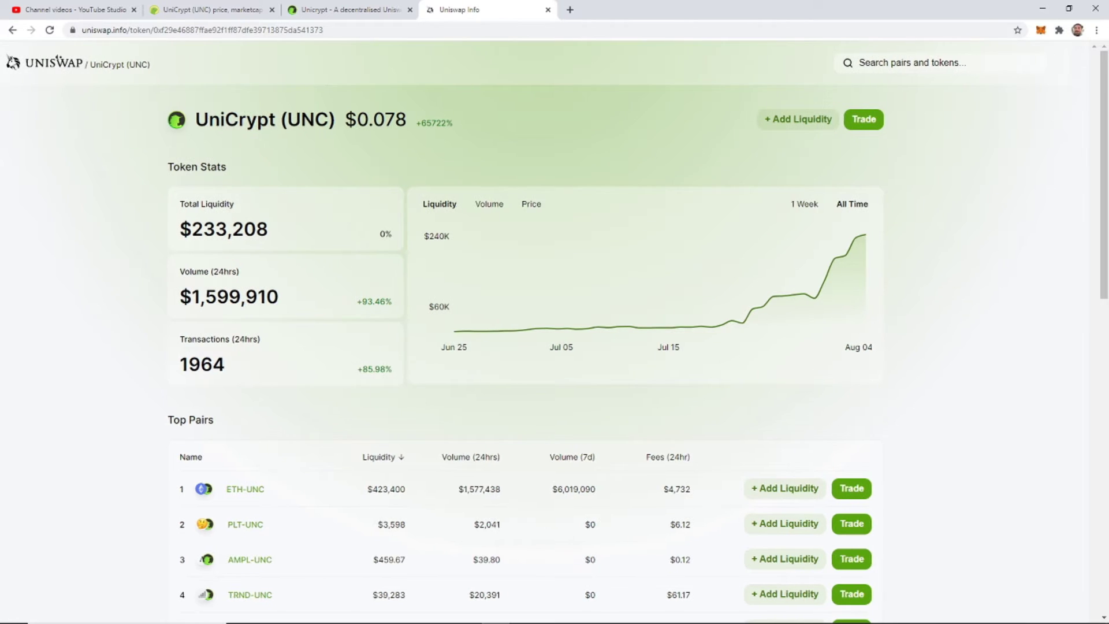
From the Uniswap Info overview home, search pairs and tokens for 'uni'
left_click(51, 66)
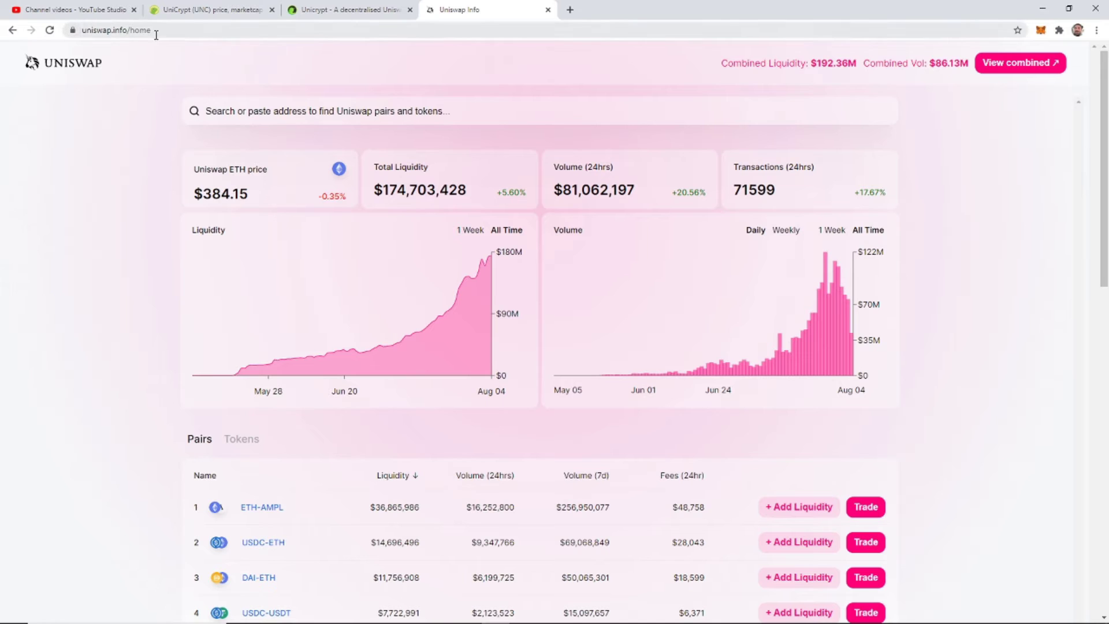
left_click(360, 108)
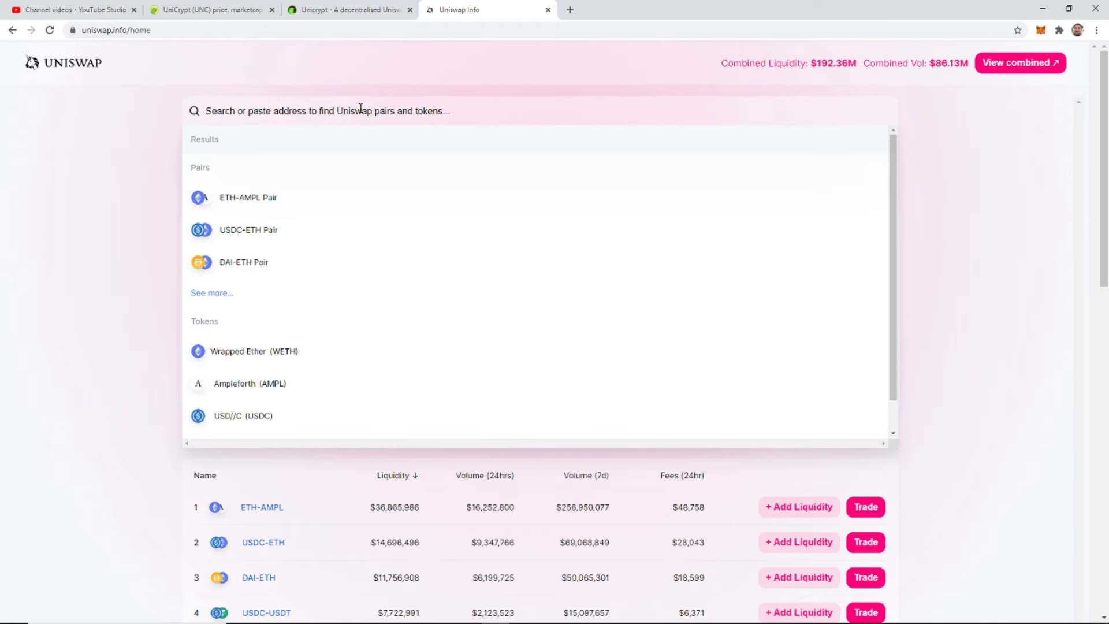
type("uni")
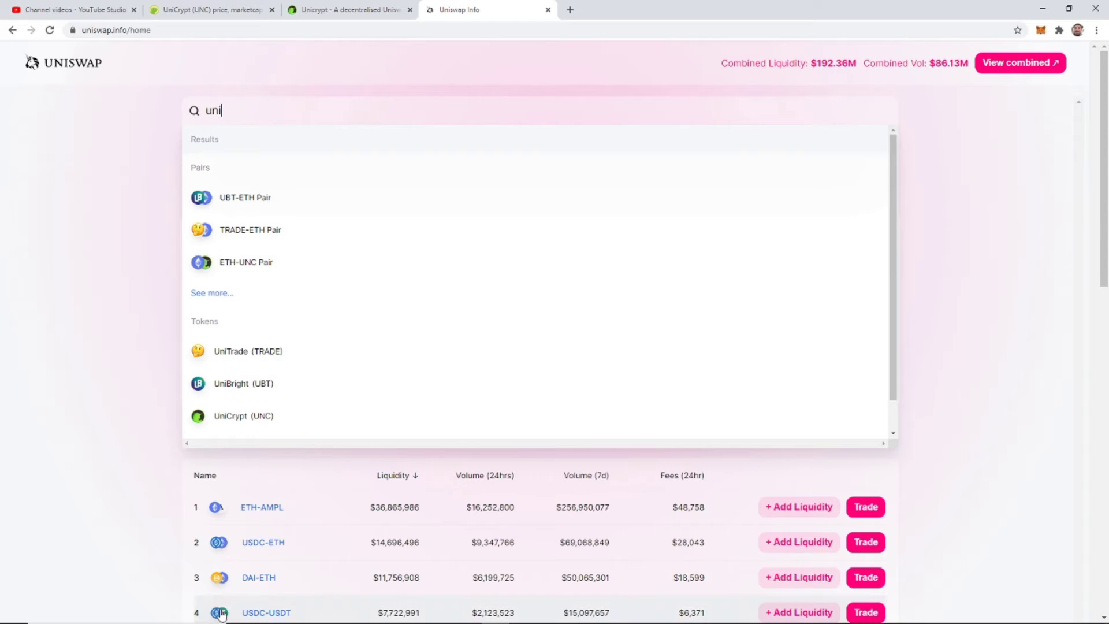
Open the UniCrypt (UNC) token page and review it before closing Uniswap Info
left_click(232, 421)
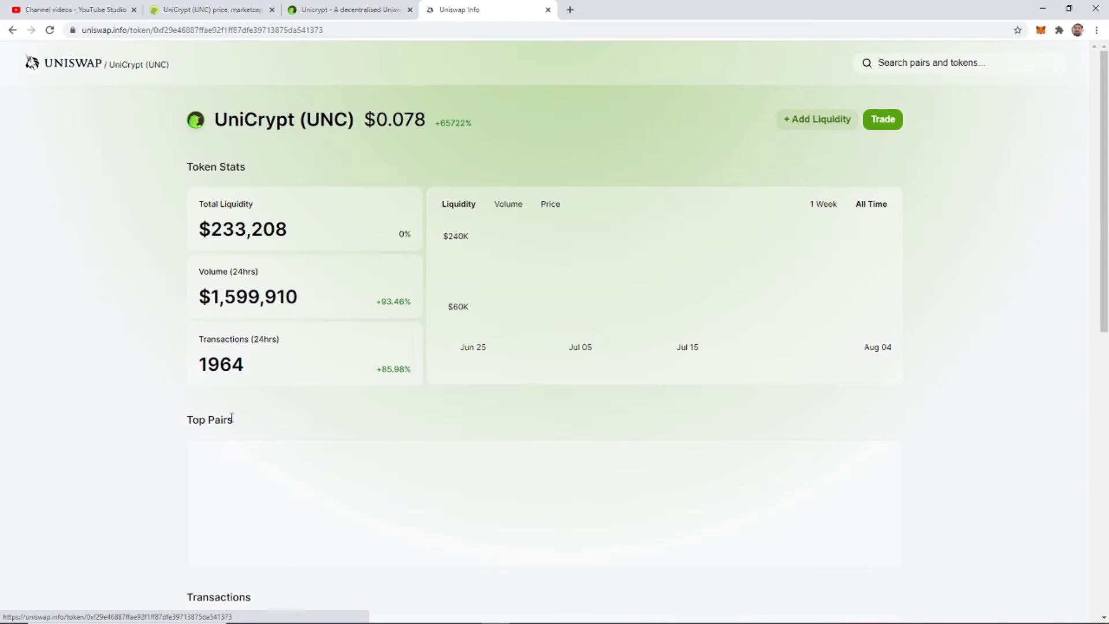
scroll(349, 154, "down", 2)
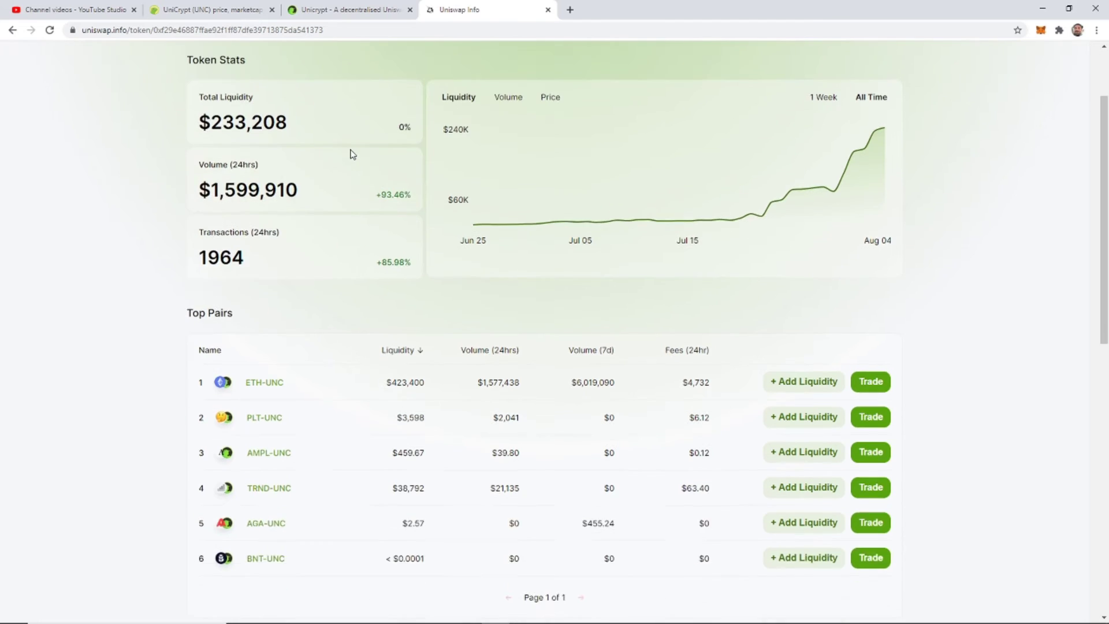
scroll(342, 168, "up", 2)
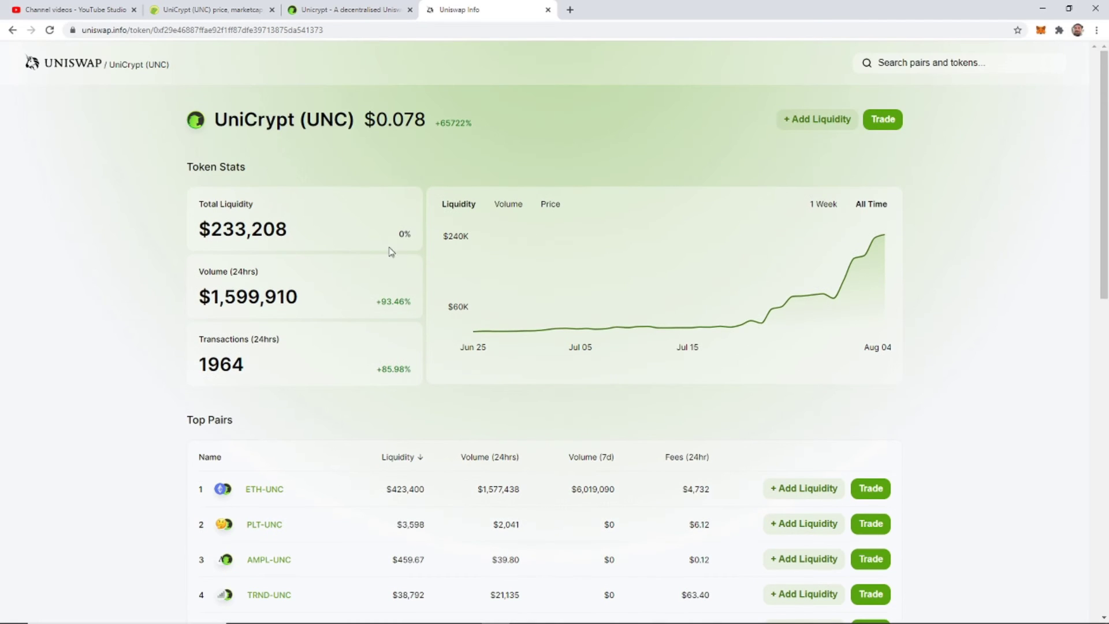
scroll(594, 171, "down", 2)
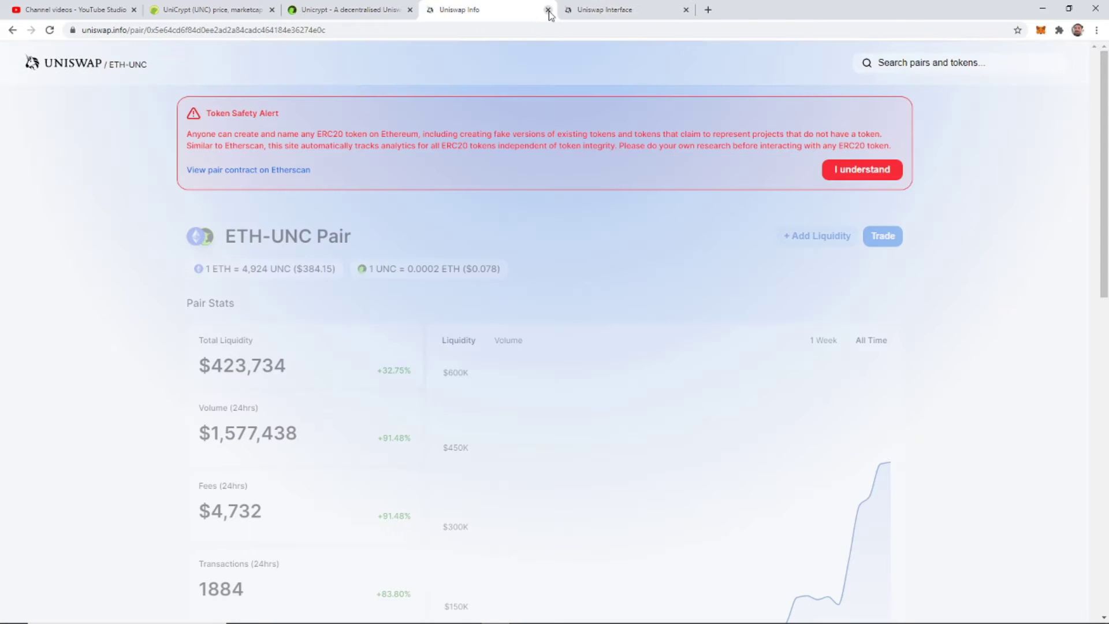
left_click(548, 9)
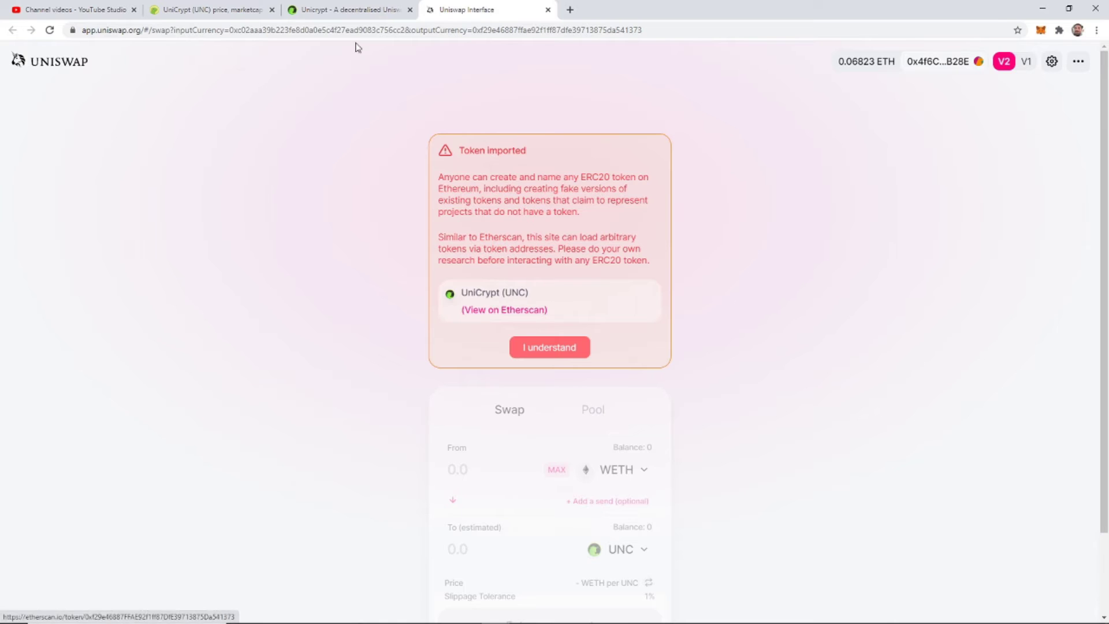
Back on the Uniswap trade page, open Etherscan in a background tab and dismiss the token-imported warning
left_click(342, 10)
left_click(485, 8)
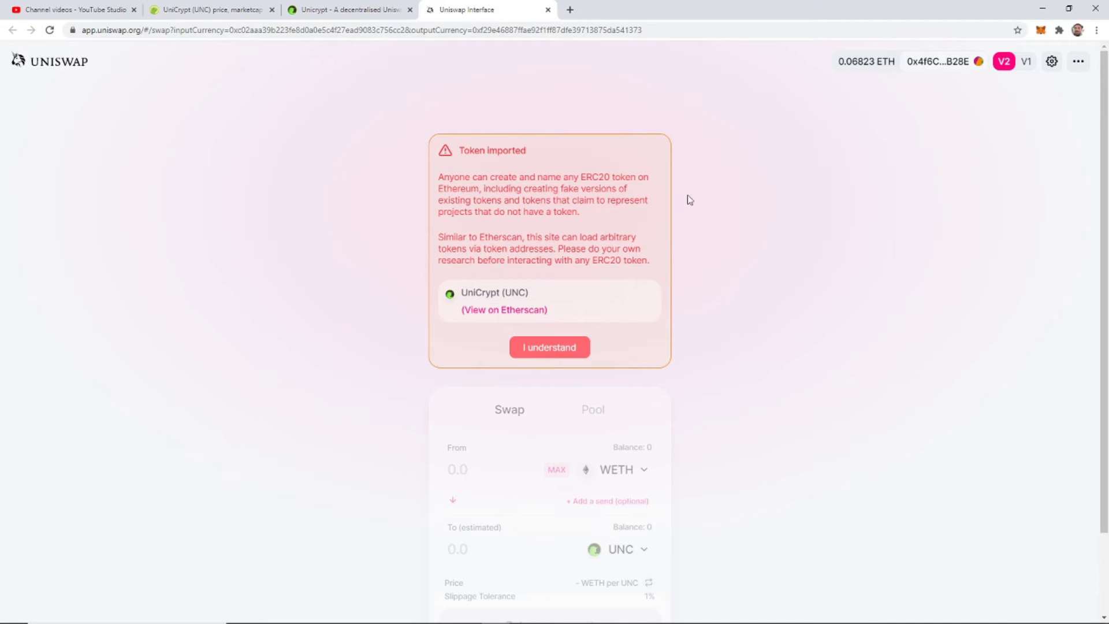
middle_click(502, 310)
left_click(545, 349)
left_click(644, 9)
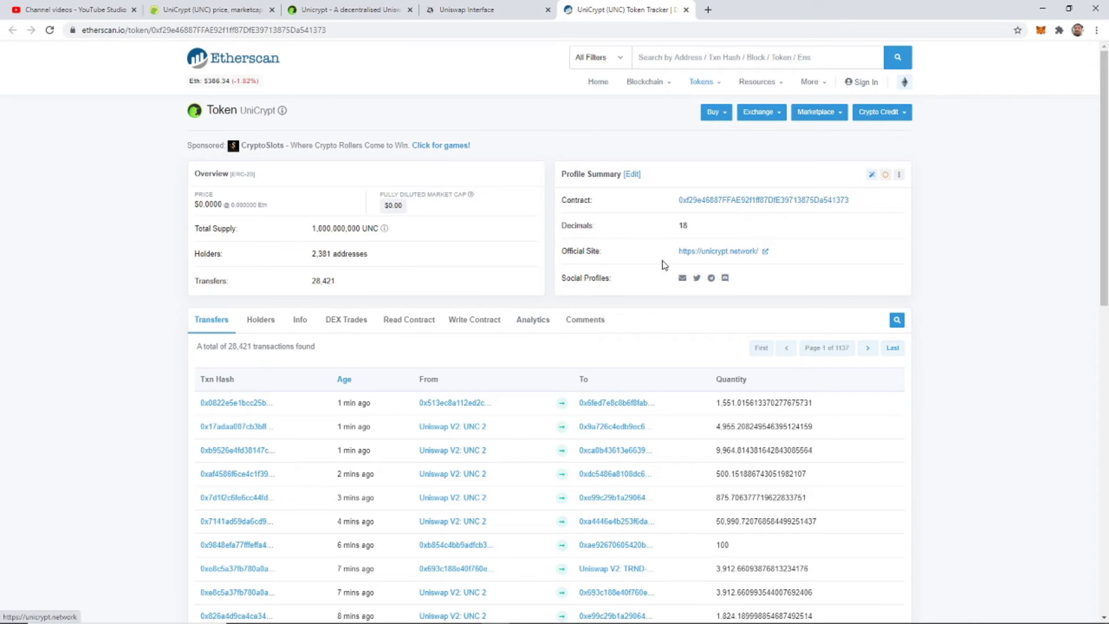
left_click_drag(673, 262, 761, 263)
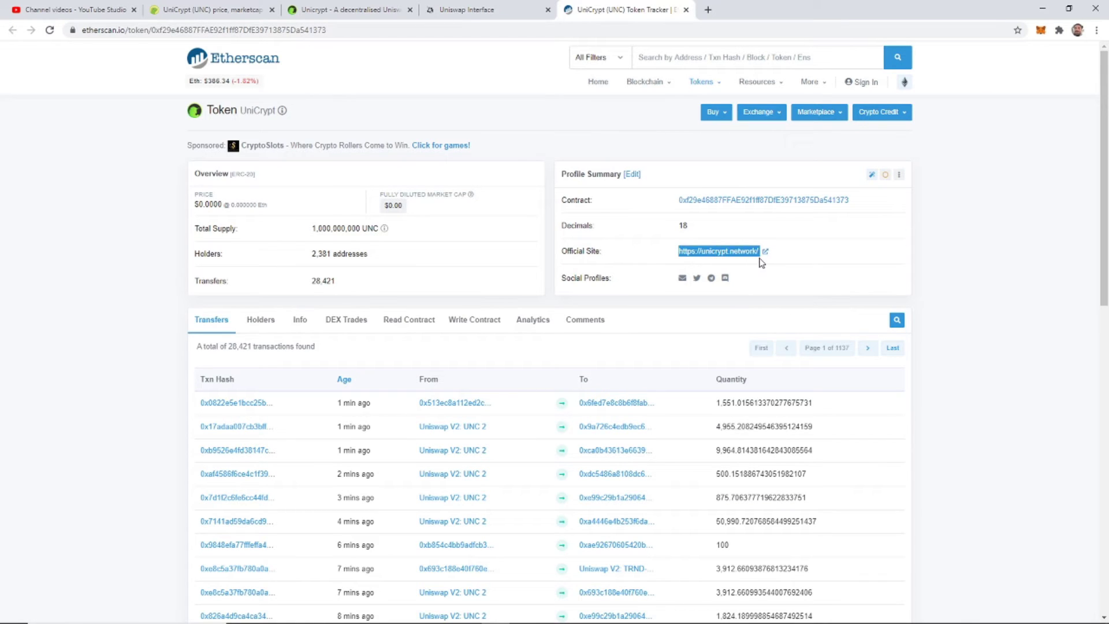
scroll(662, 250, "down", 2)
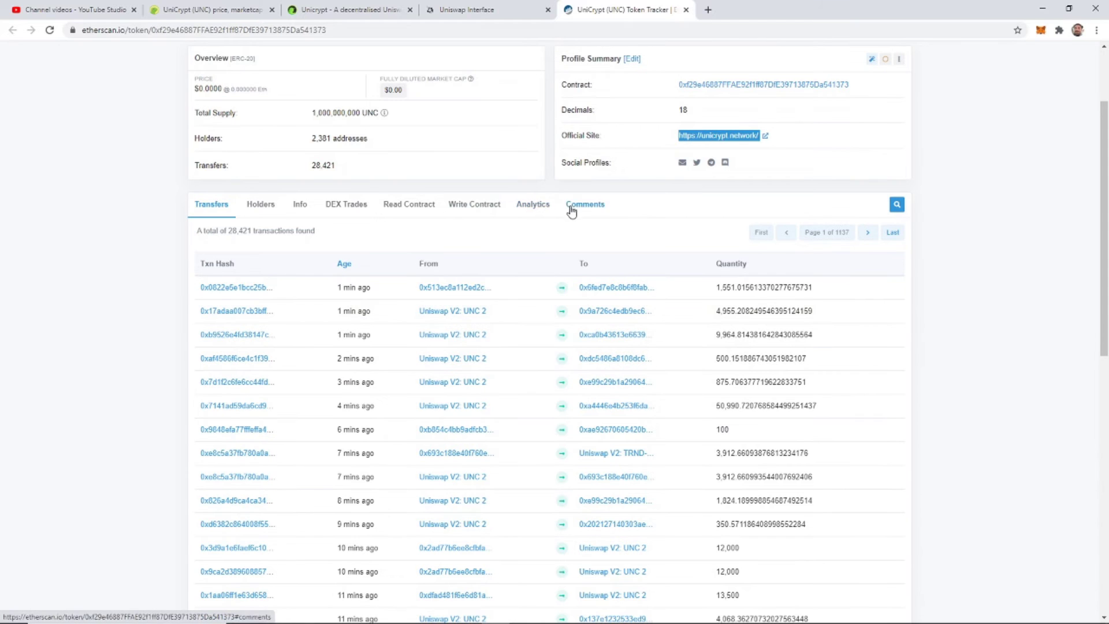
scroll(470, 230, "up", 1)
left_click(412, 270)
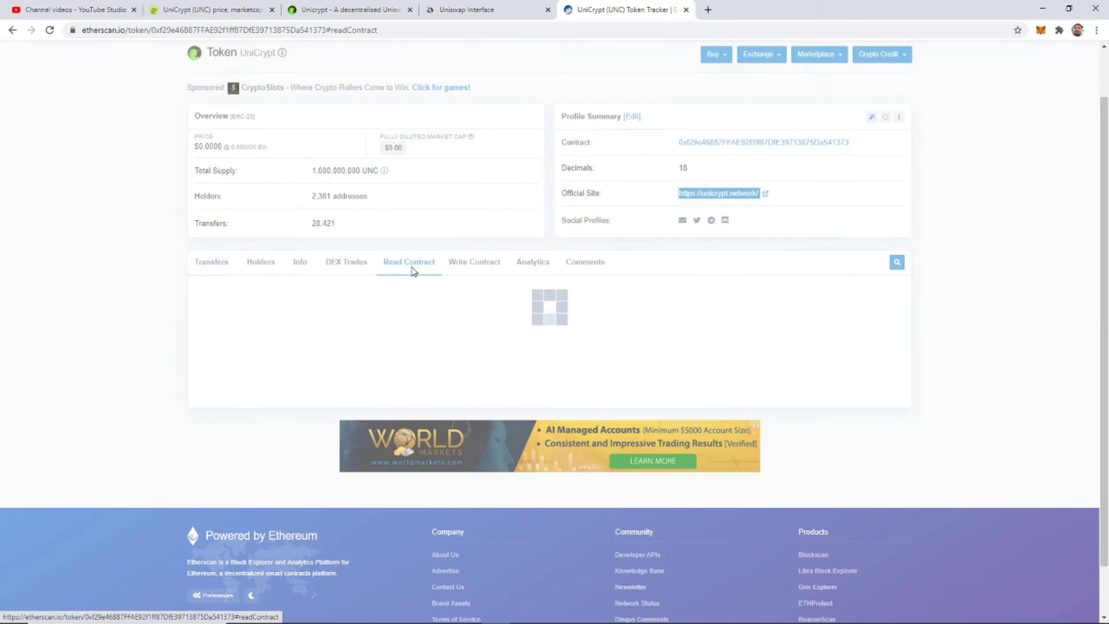
scroll(610, 312, "down", 7)
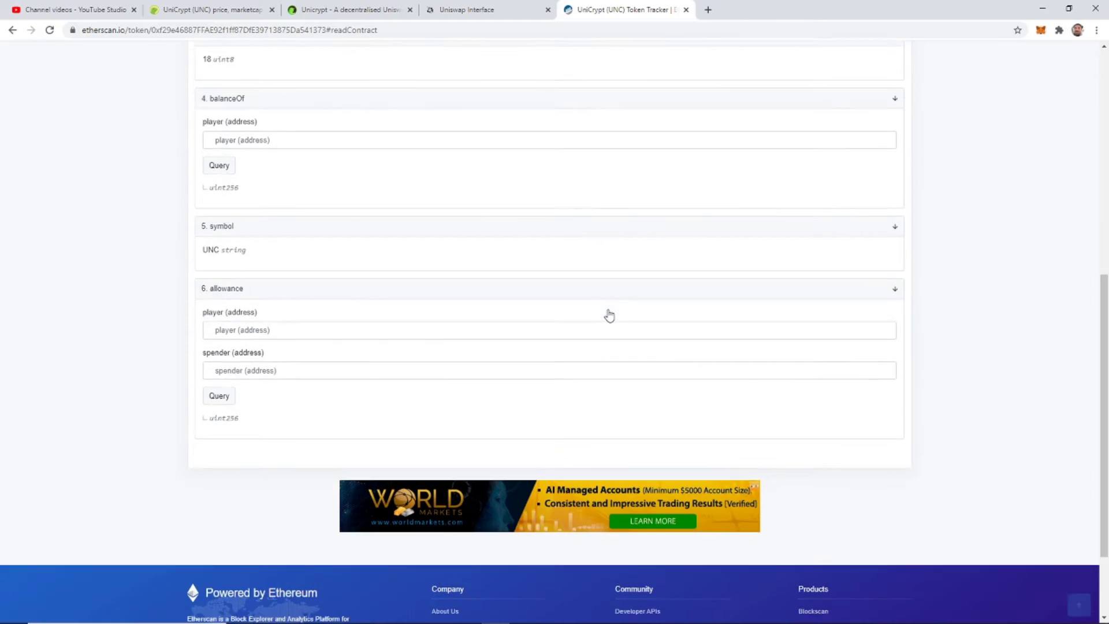
scroll(610, 315, "up", 7)
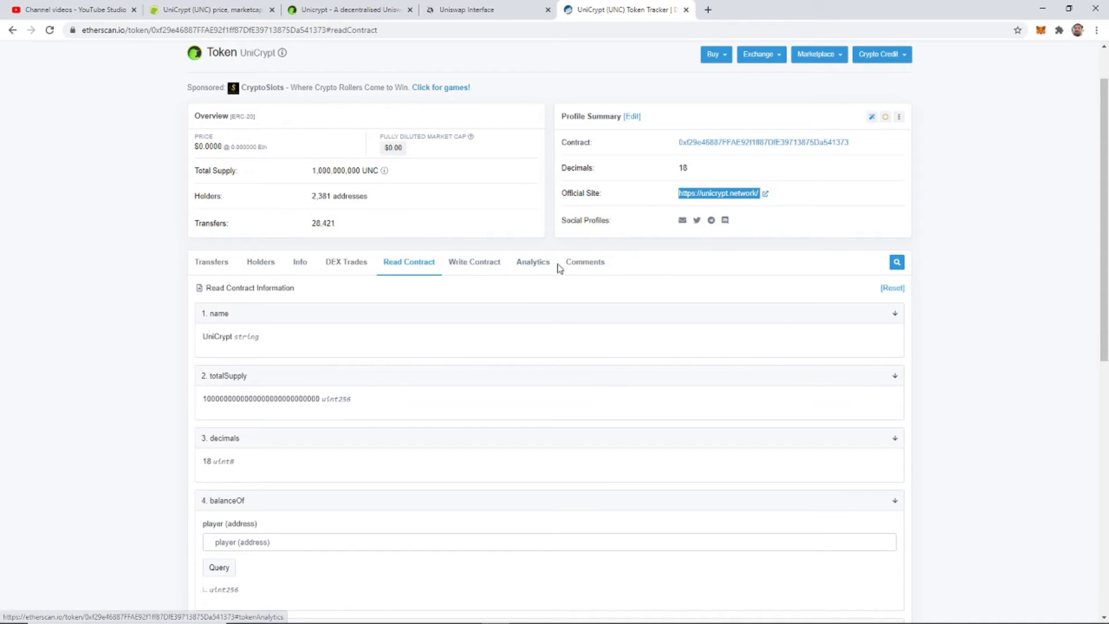
Review the Transfers, Write Contract and Info tabs, then open the contract's address page
left_click(207, 263)
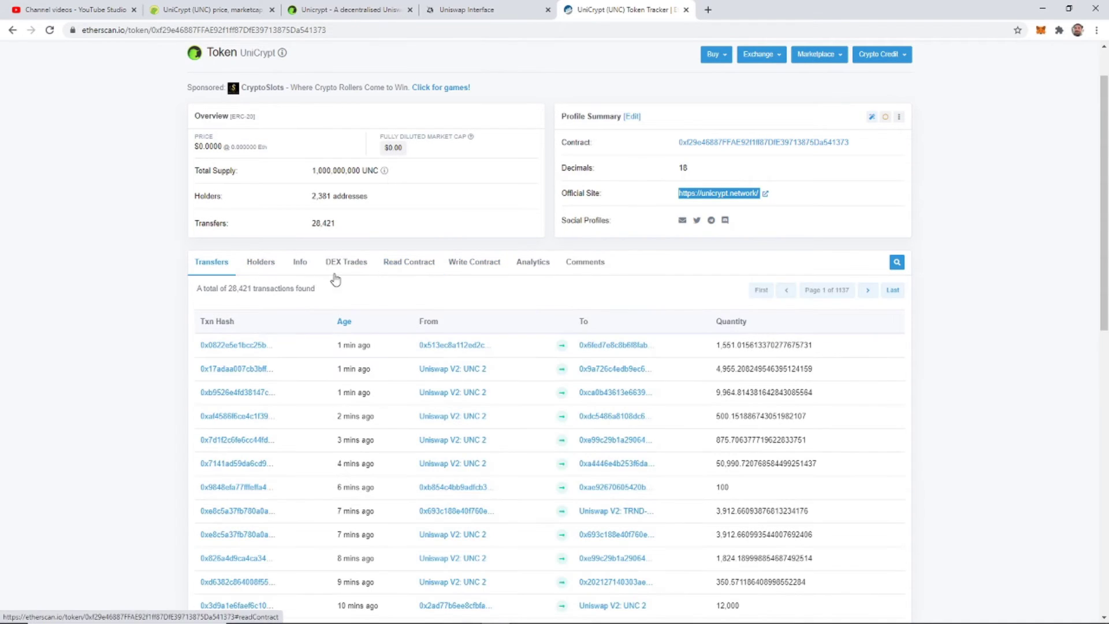
left_click(480, 264)
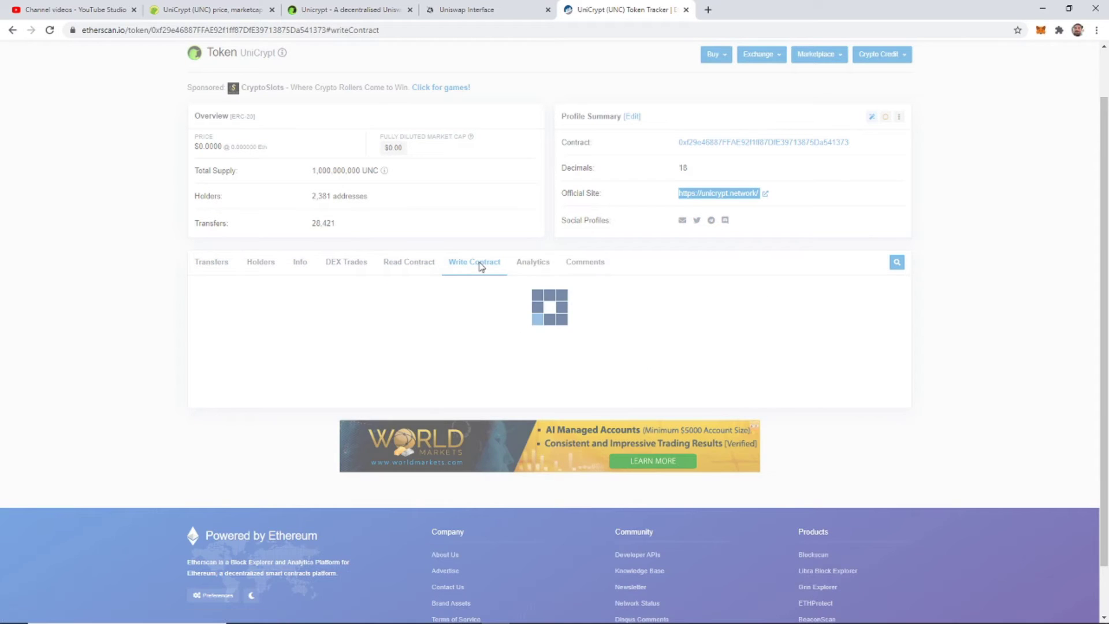
scroll(555, 283, "down", 10)
scroll(557, 283, "down", 5)
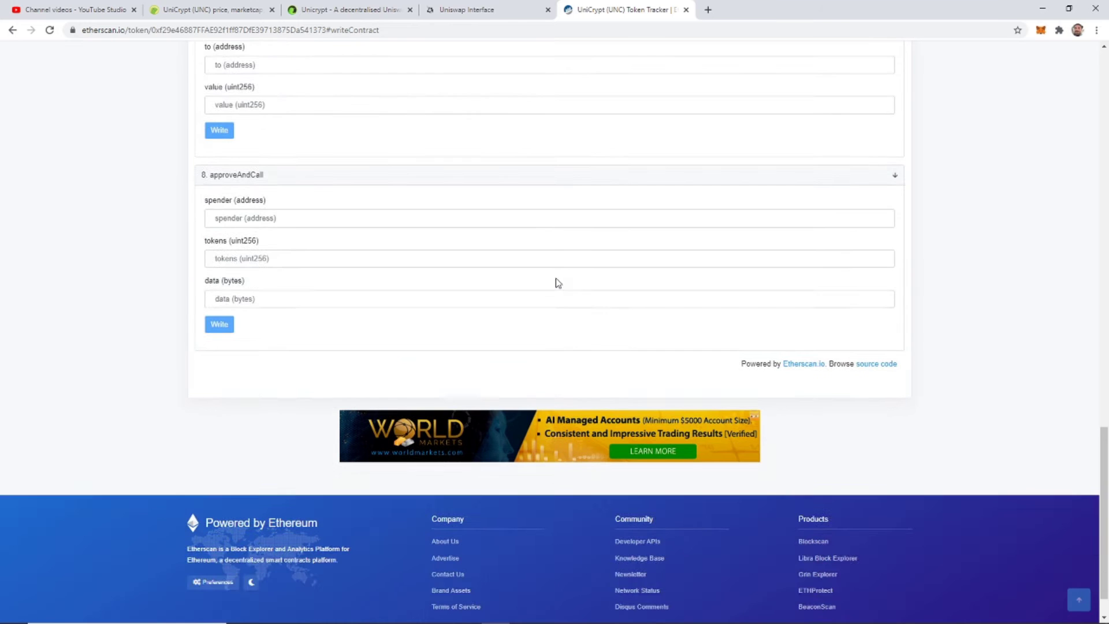
scroll(555, 285, "up", 20)
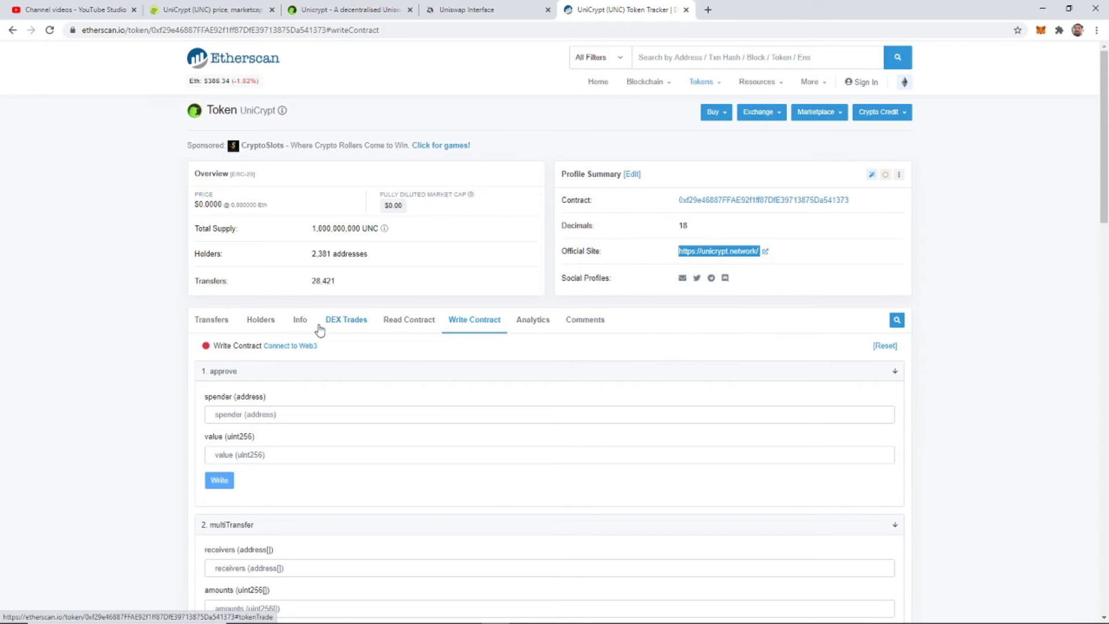
left_click(298, 322)
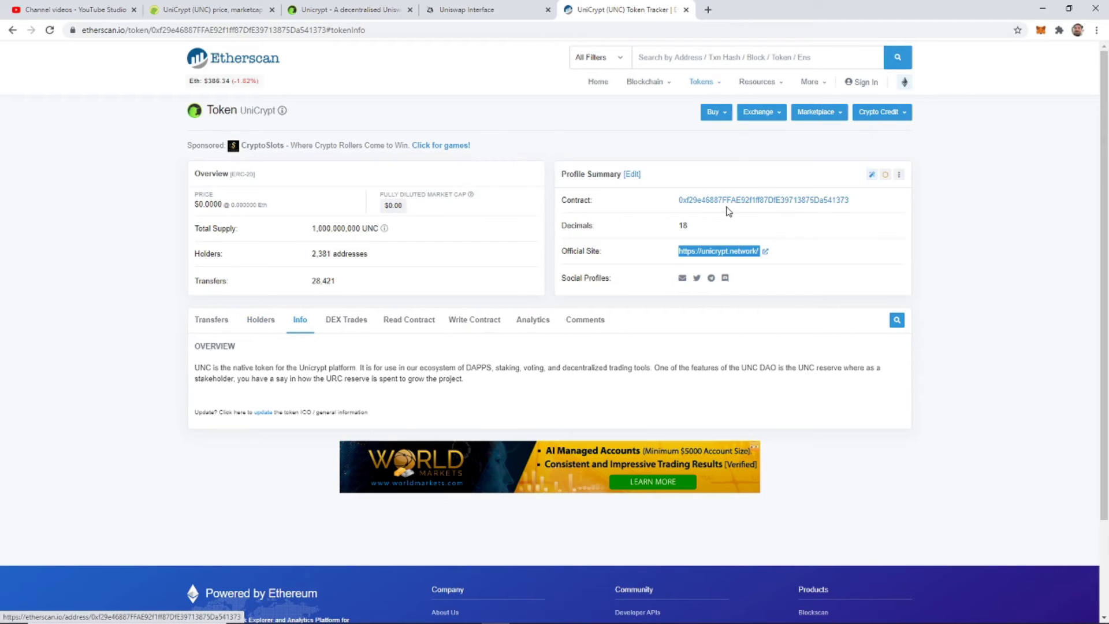
left_click(745, 201)
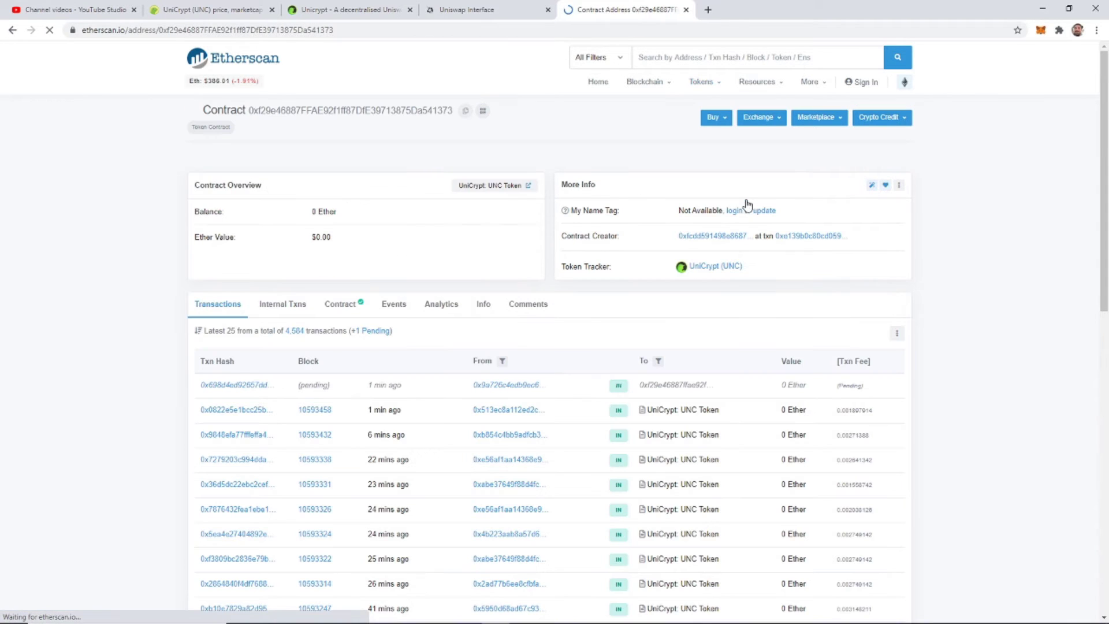
Show UniCrypt's verified source code (v0.4.26, 1 billion total supply) and scroll through it
left_click(346, 305)
scroll(627, 285, "down", 1)
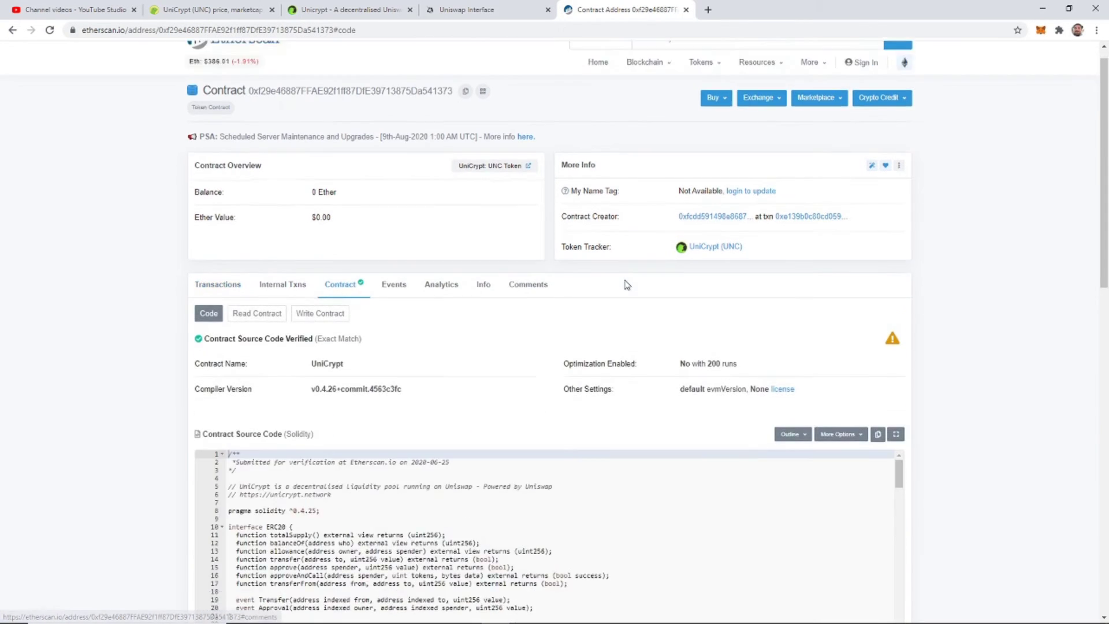
scroll(578, 346, "down", 2)
scroll(525, 405, "down", 2)
scroll(524, 404, "up", 2)
scroll(524, 291, "down", 3)
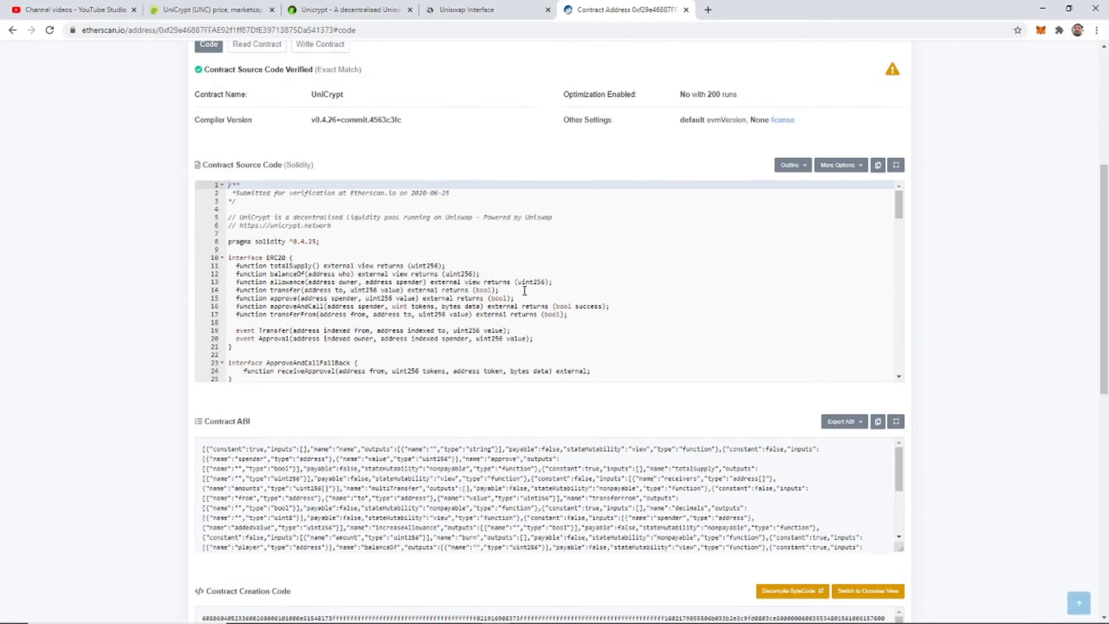
scroll(568, 242, "down", 10)
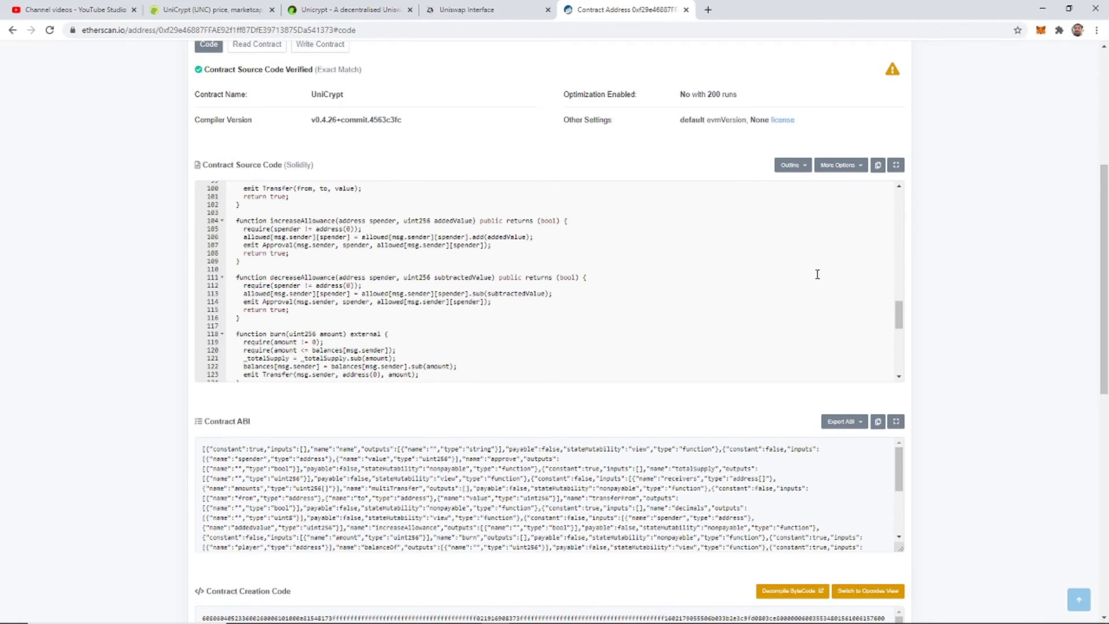
scroll(817, 274, "up", 12)
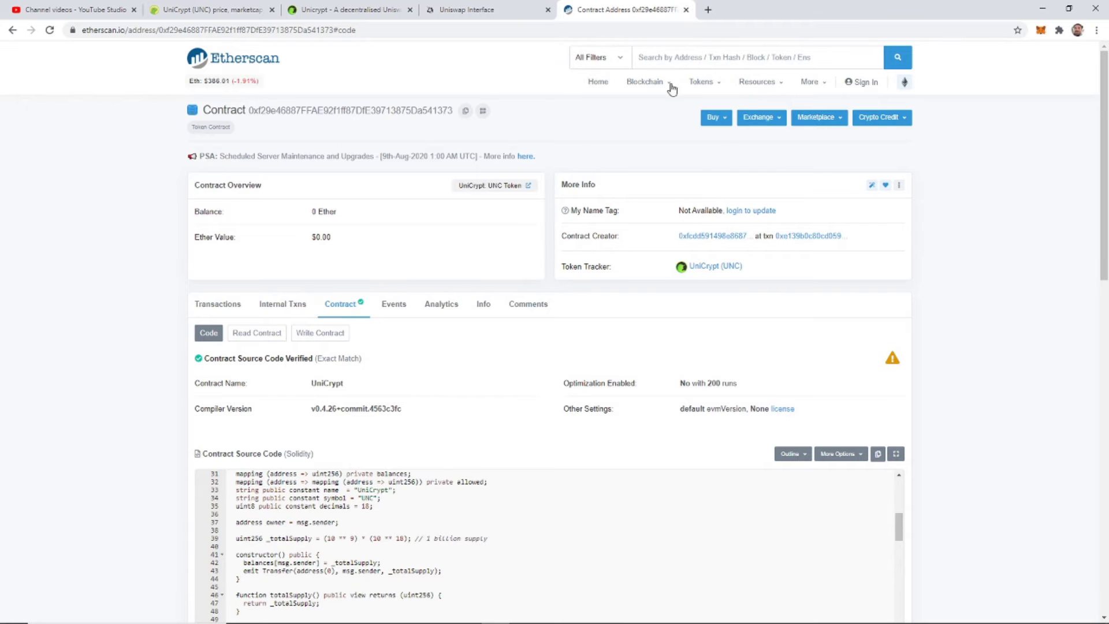
Close the Etherscan and old Uniswap tabs, then launch an ETH-to-UNC swap from UniCrypt's home page
left_click(686, 10)
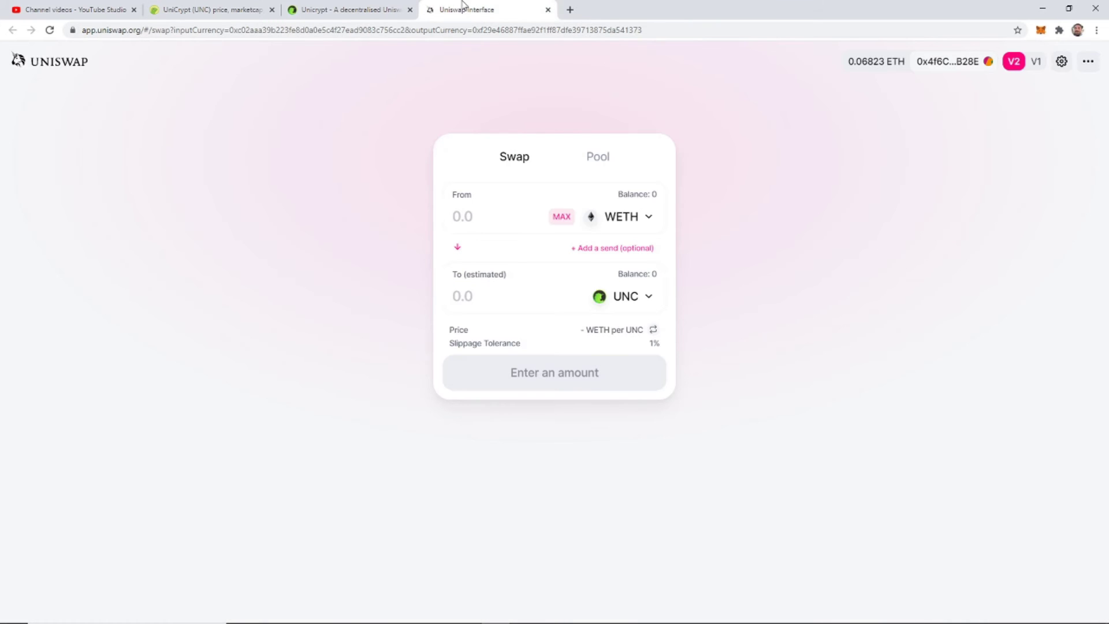
left_click(548, 9)
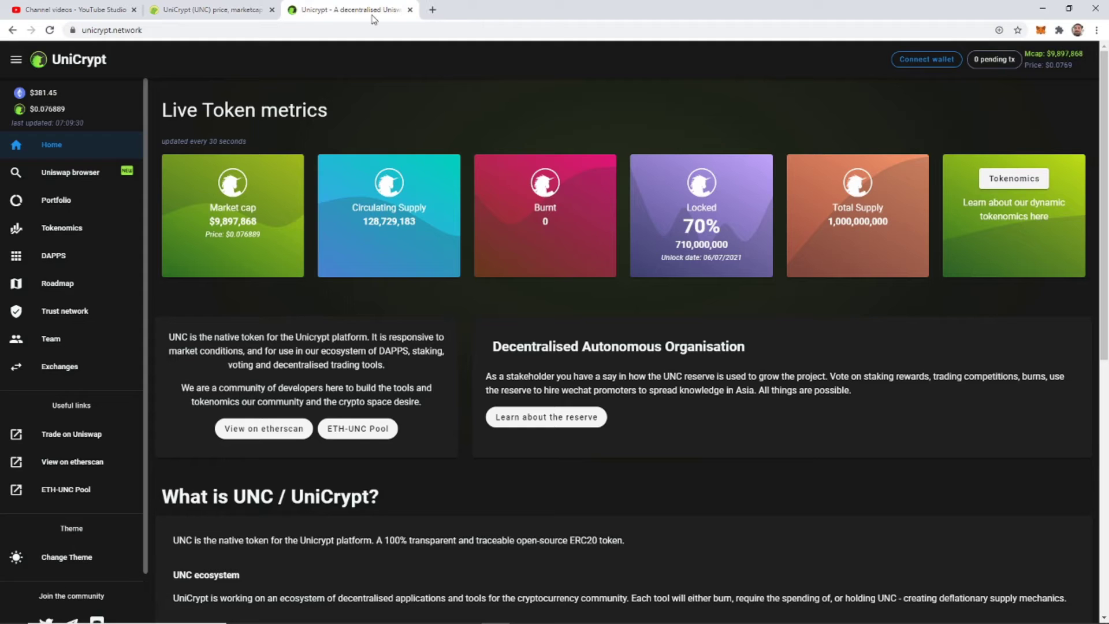
left_click(52, 147)
scroll(612, 218, "down", 8)
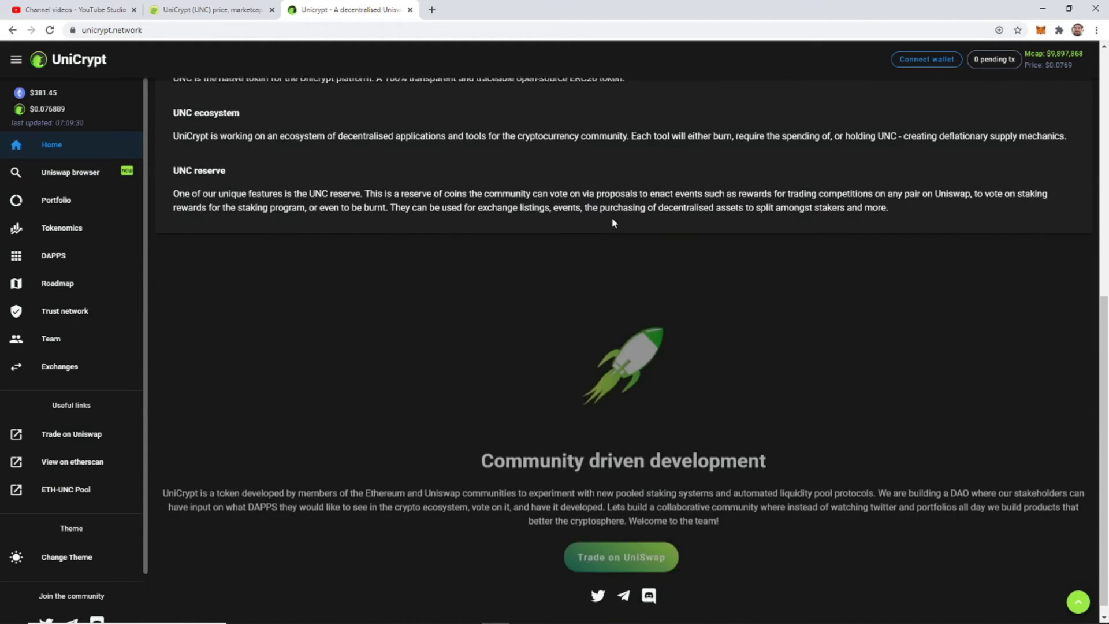
left_click(635, 543)
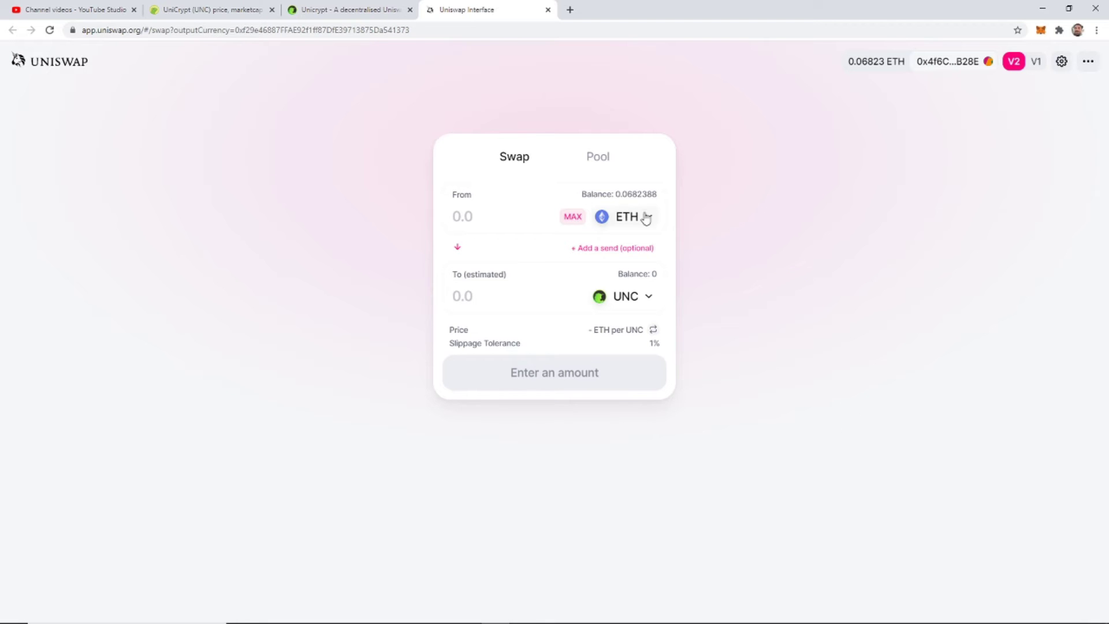
left_click(986, 66)
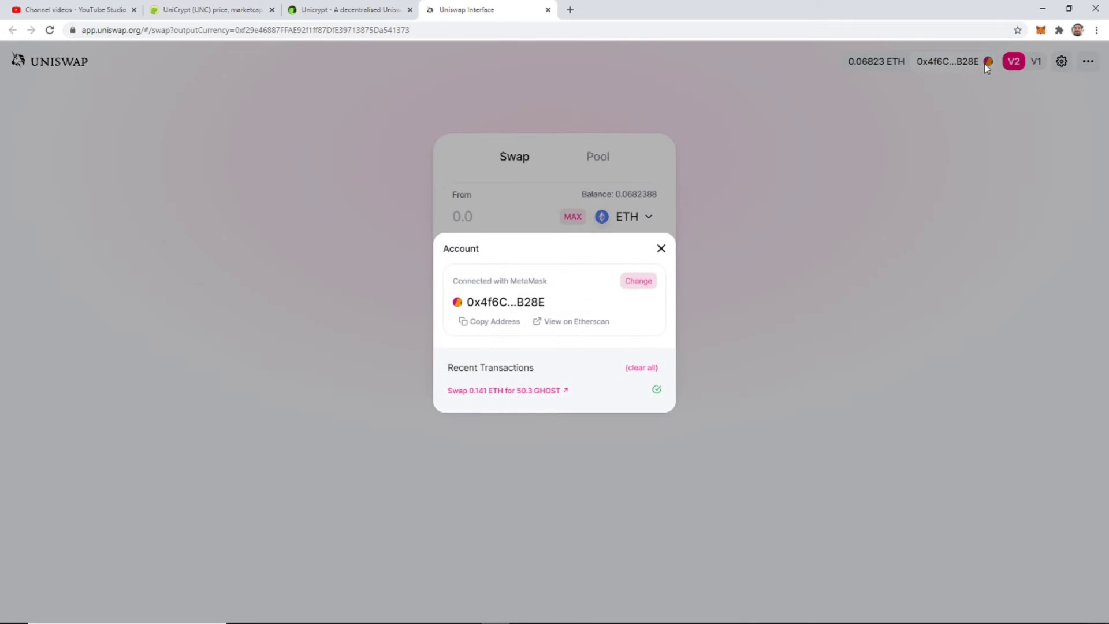
left_click(638, 283)
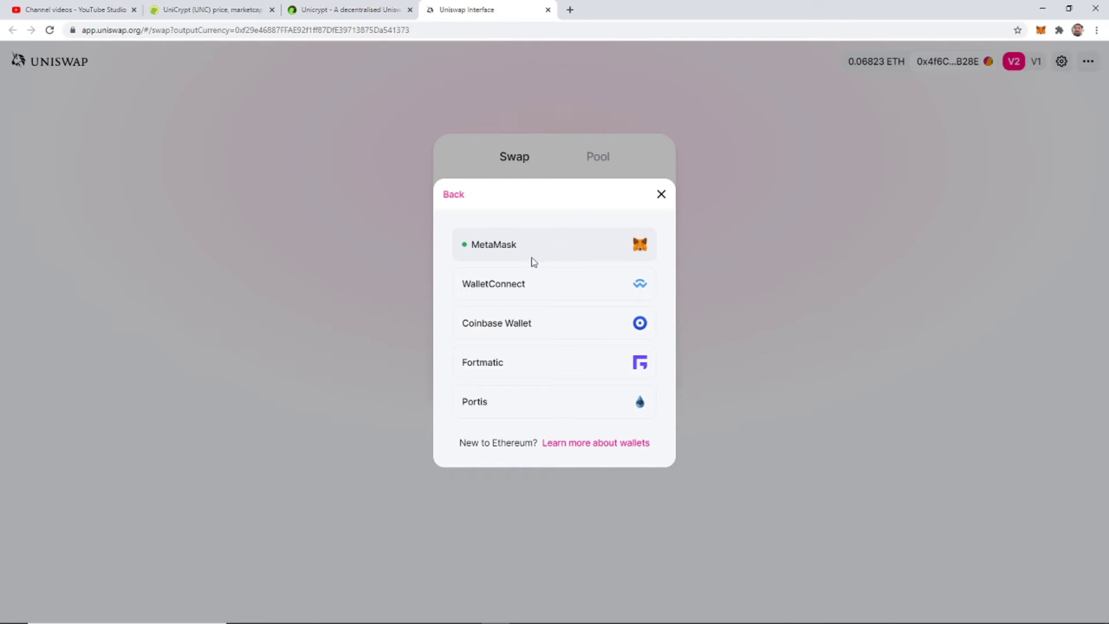
left_click(662, 194)
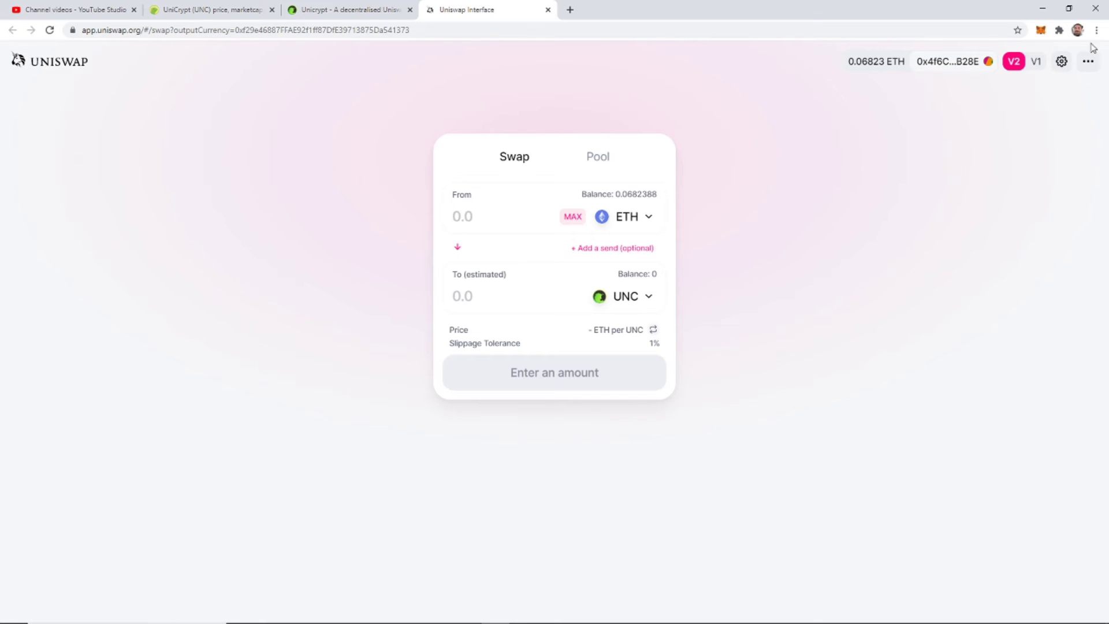
left_click(1040, 31)
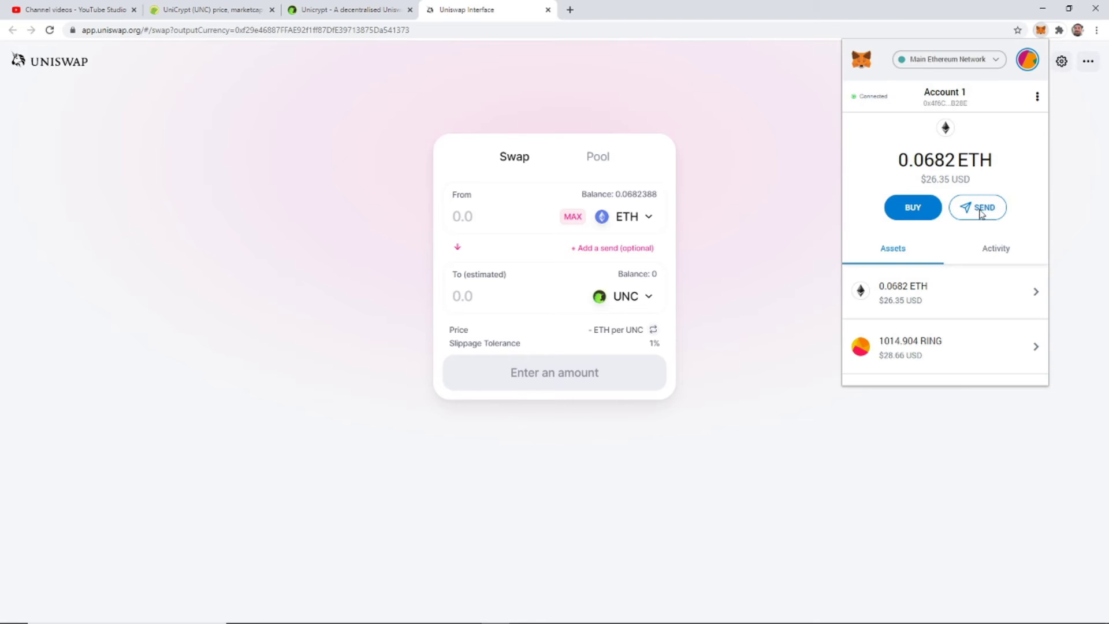
scroll(980, 209, "down", 3)
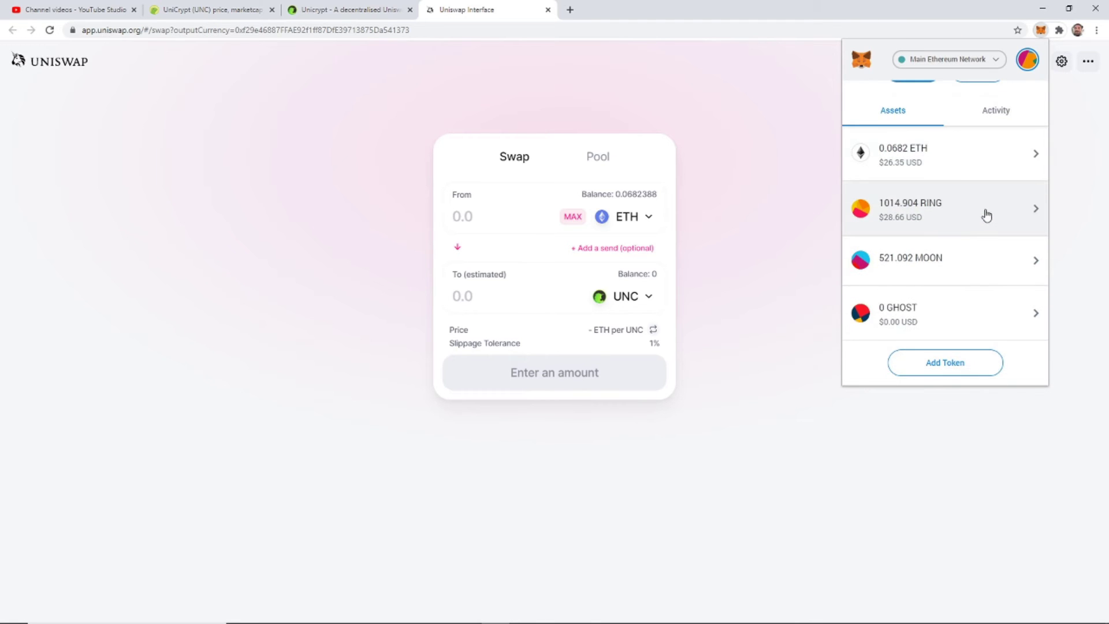
scroll(988, 212, "up", 1)
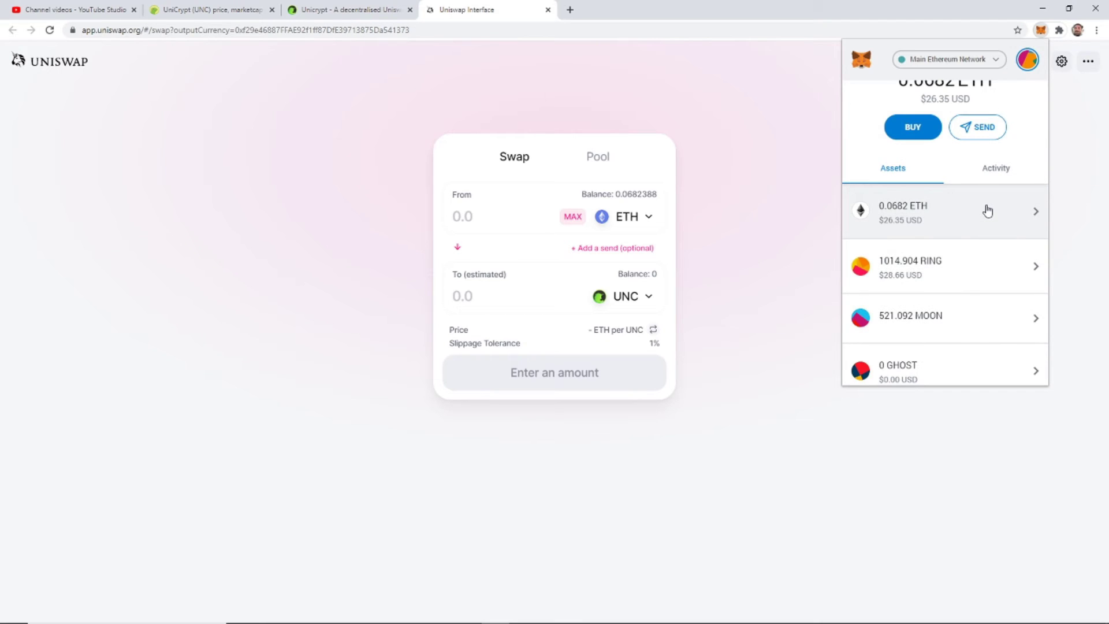
scroll(988, 211, "up", 2)
left_click(742, 230)
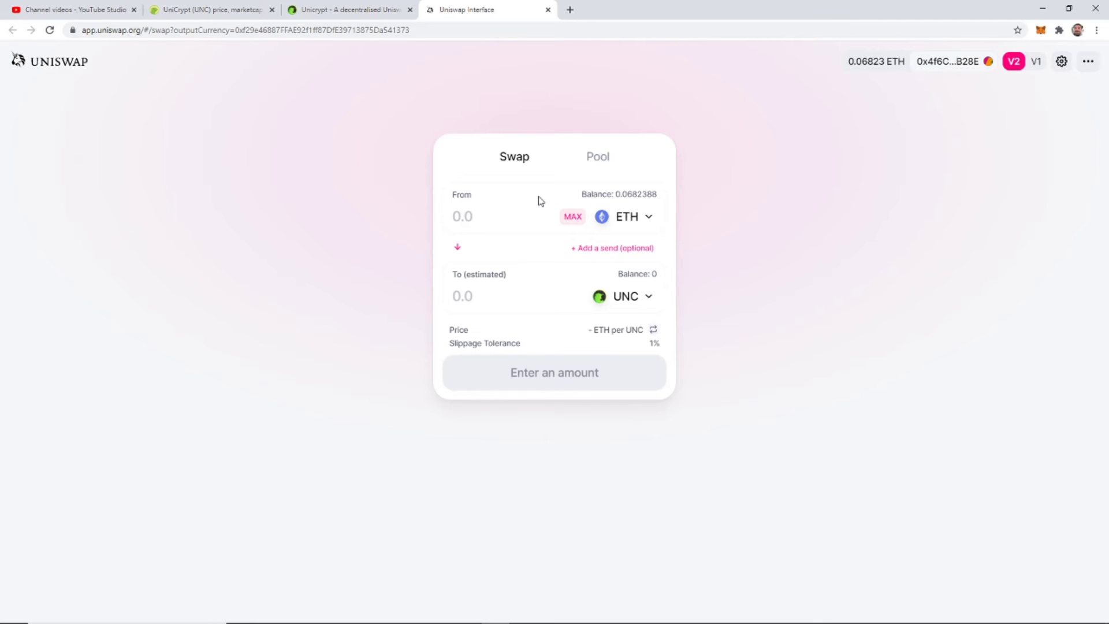
Enter the maximum 0.0582388607 ETH, quoting 287.625 UNC, 284.7 minimum received, 0.01% price impact
left_click(573, 218)
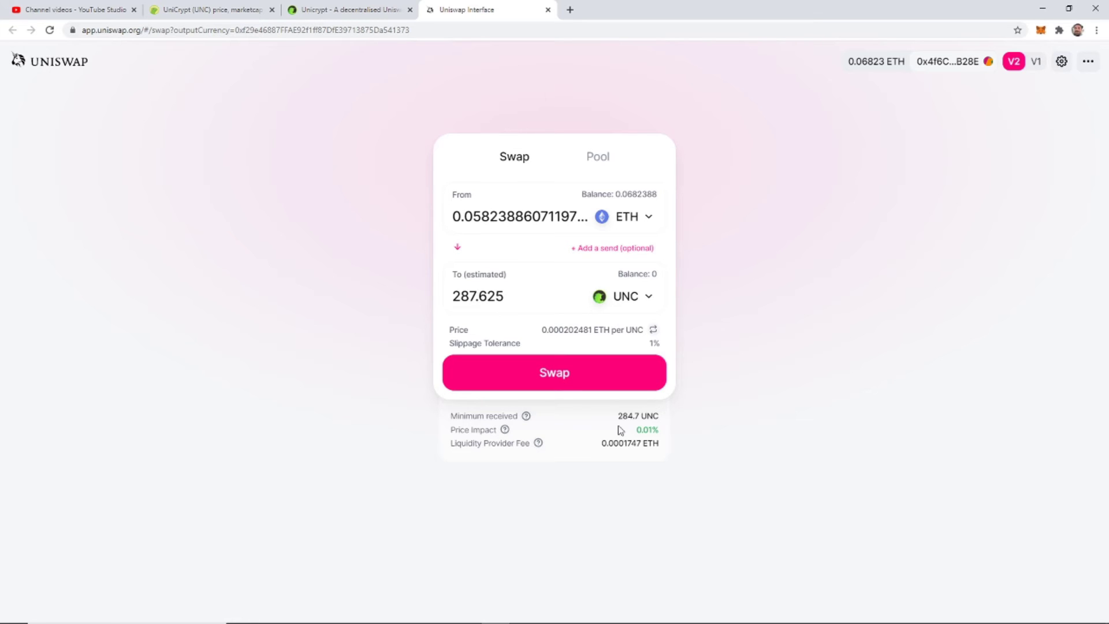
mouse_move(525, 424)
left_click(715, 440)
left_click_drag(655, 432, 623, 431)
left_click(703, 442)
left_click_drag(451, 219, 645, 225)
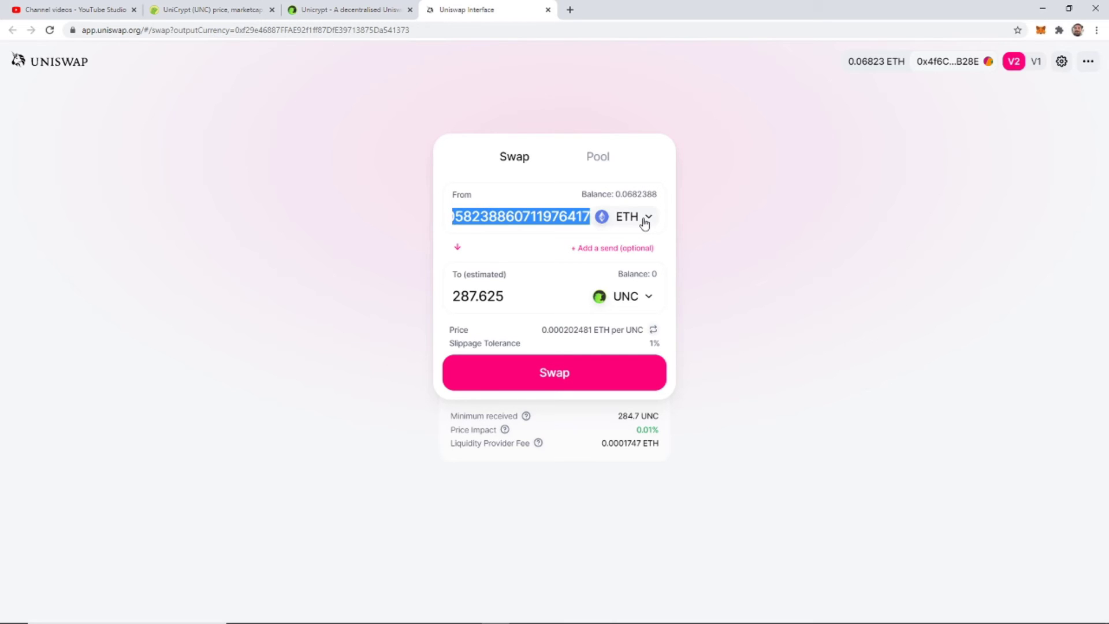
key("BackSpace")
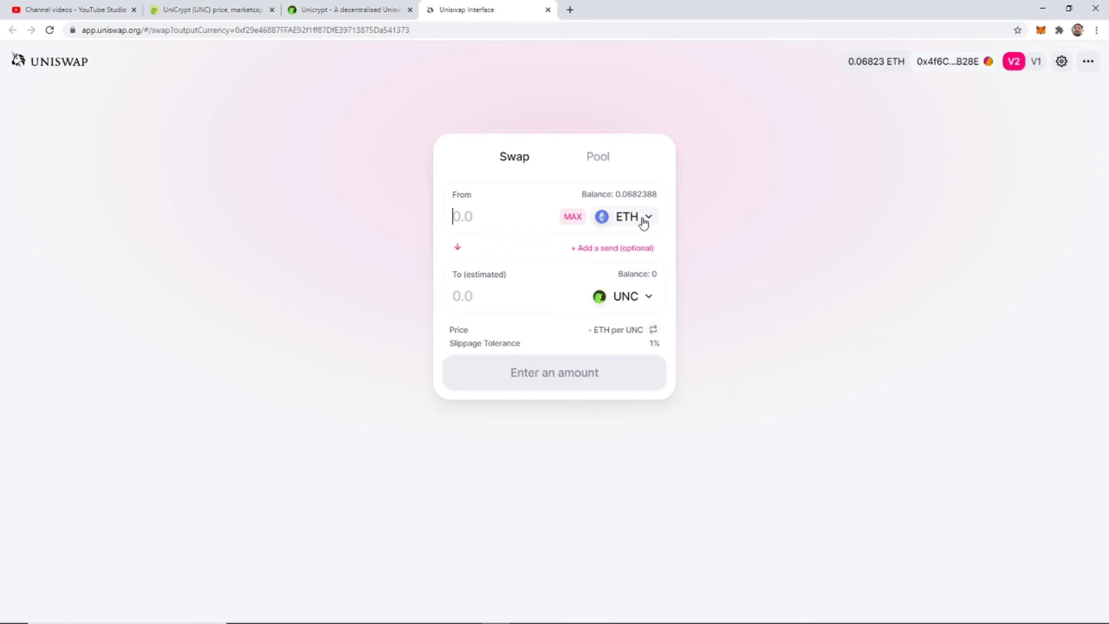
type("5")
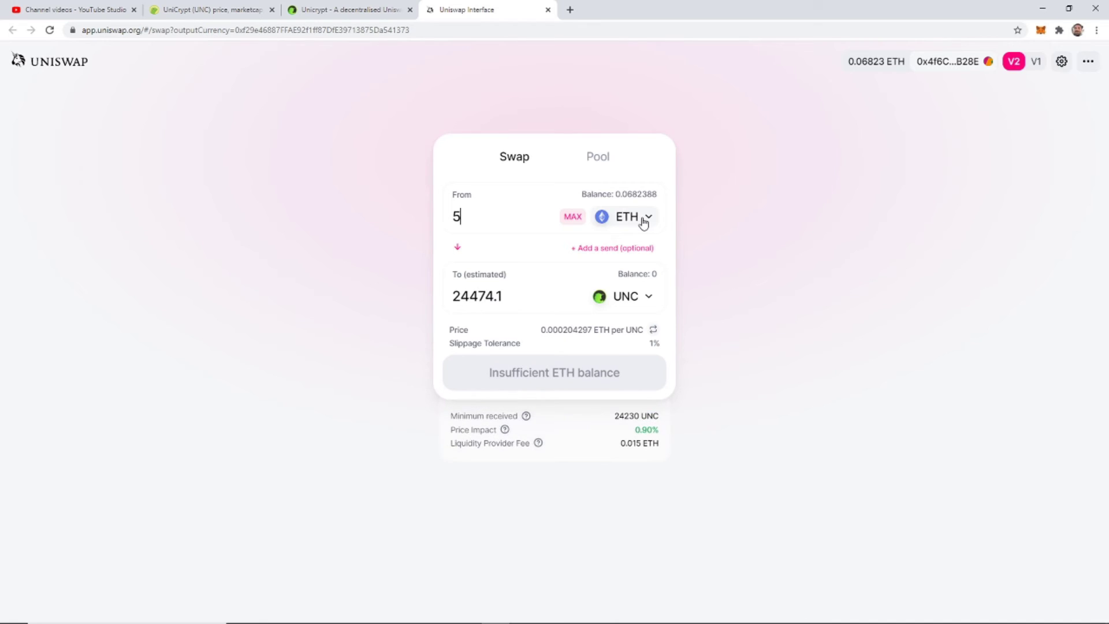
double_click(628, 415)
left_click_drag(634, 431, 670, 434)
left_click(654, 448)
left_click_drag(470, 215, 414, 208)
key("BackSpace")
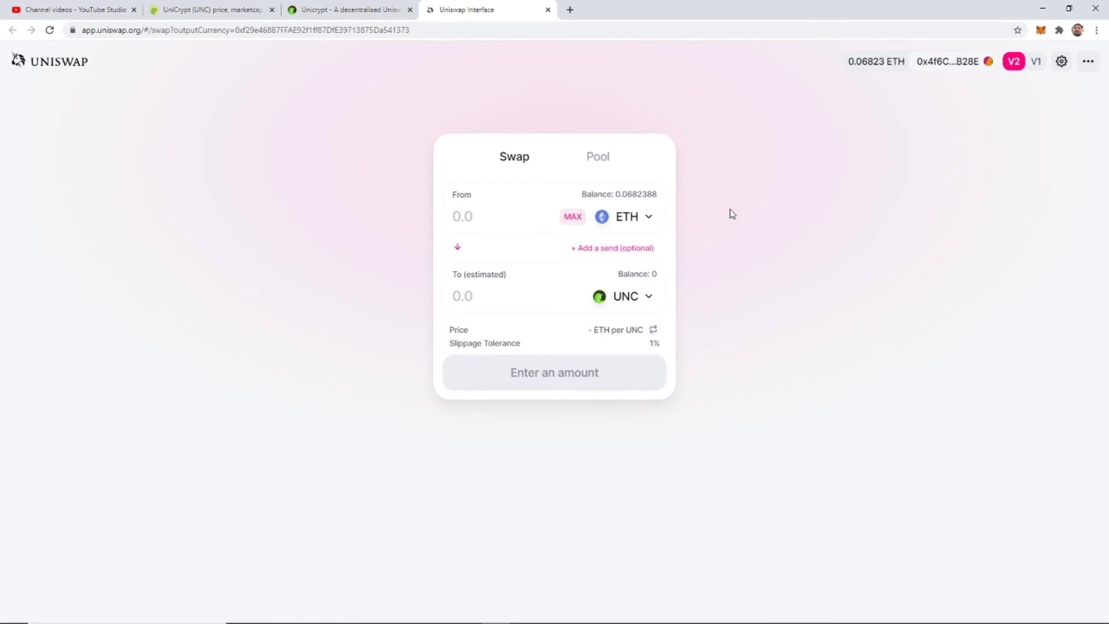
Fill in the full ETH balance and check the slippage in transaction settings
left_click(572, 217)
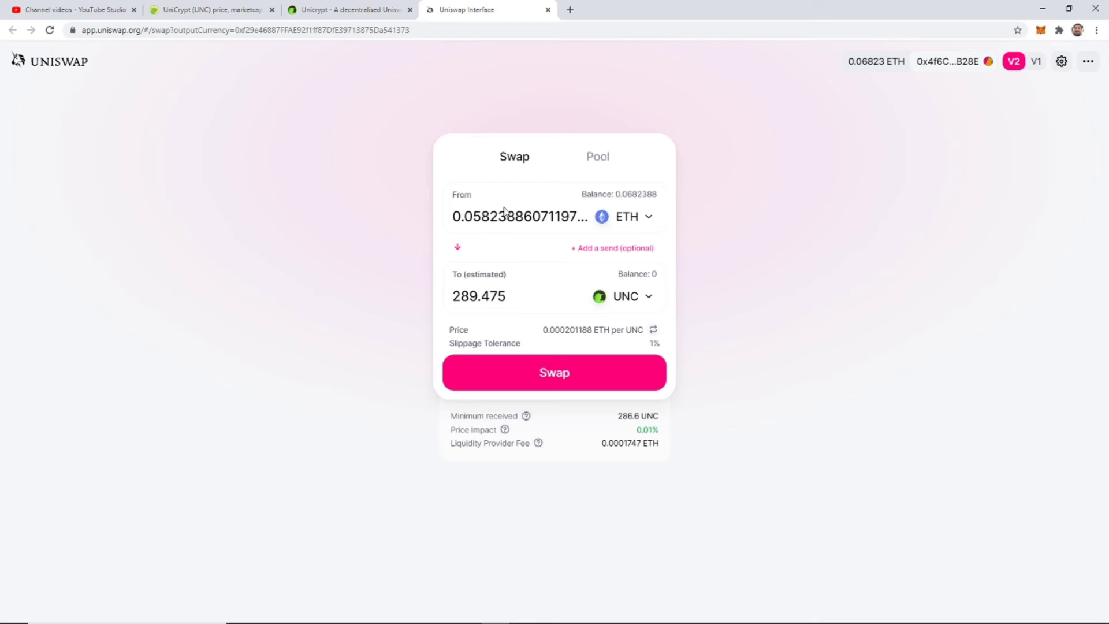
left_click(655, 345)
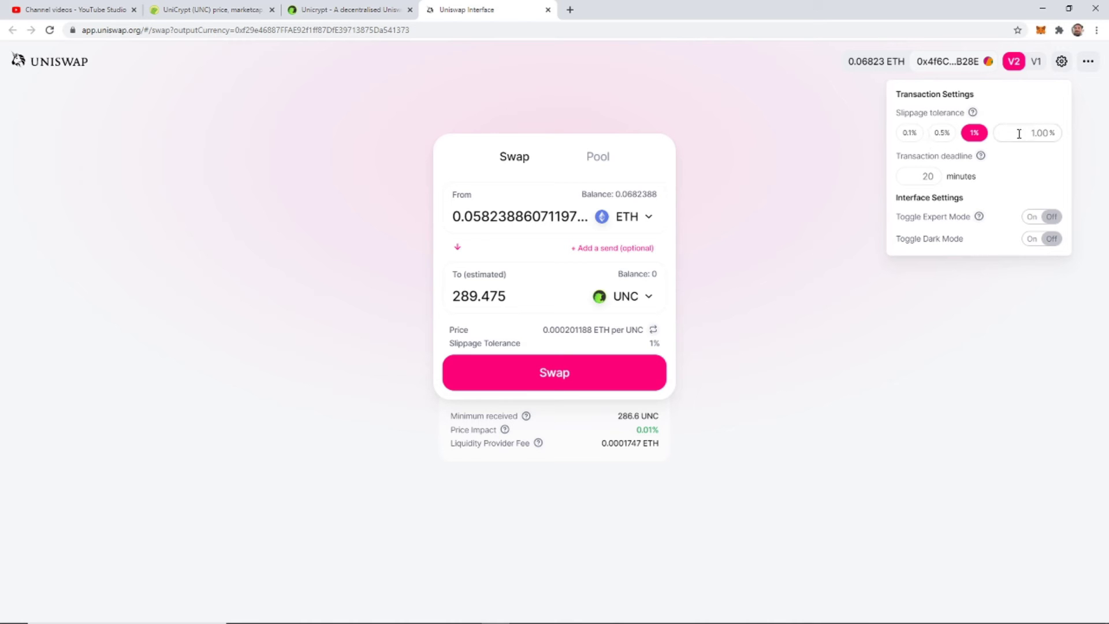
left_click(878, 371)
Review the 289.475 UNC swap confirmation, back out of it, and inspect the ETH amount
left_click(558, 384)
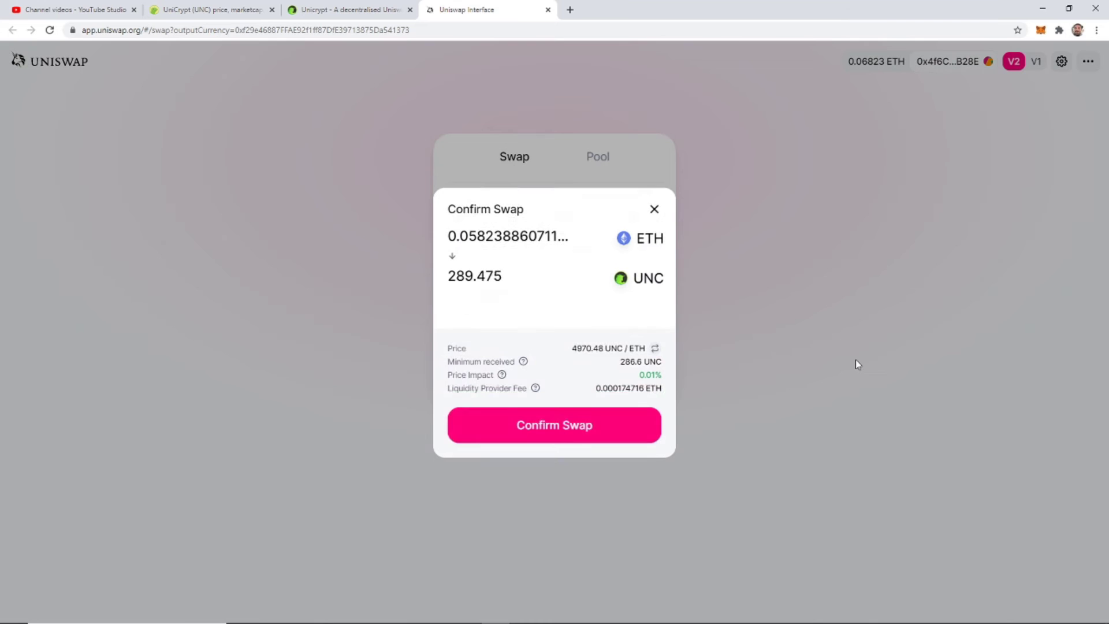
left_click(654, 209)
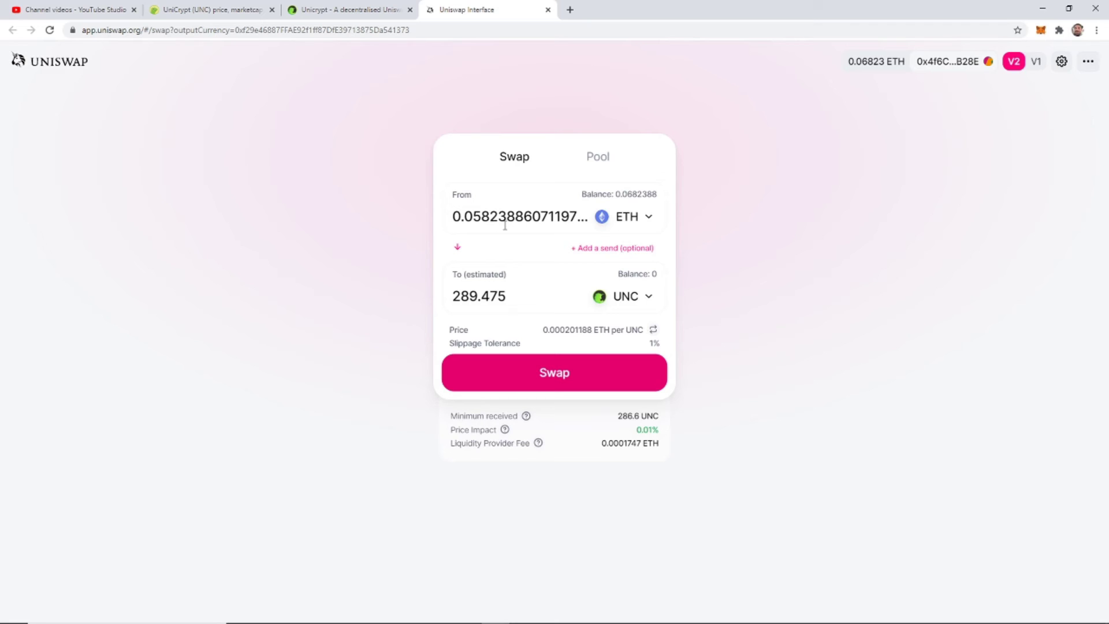
left_click_drag(455, 217, 657, 222)
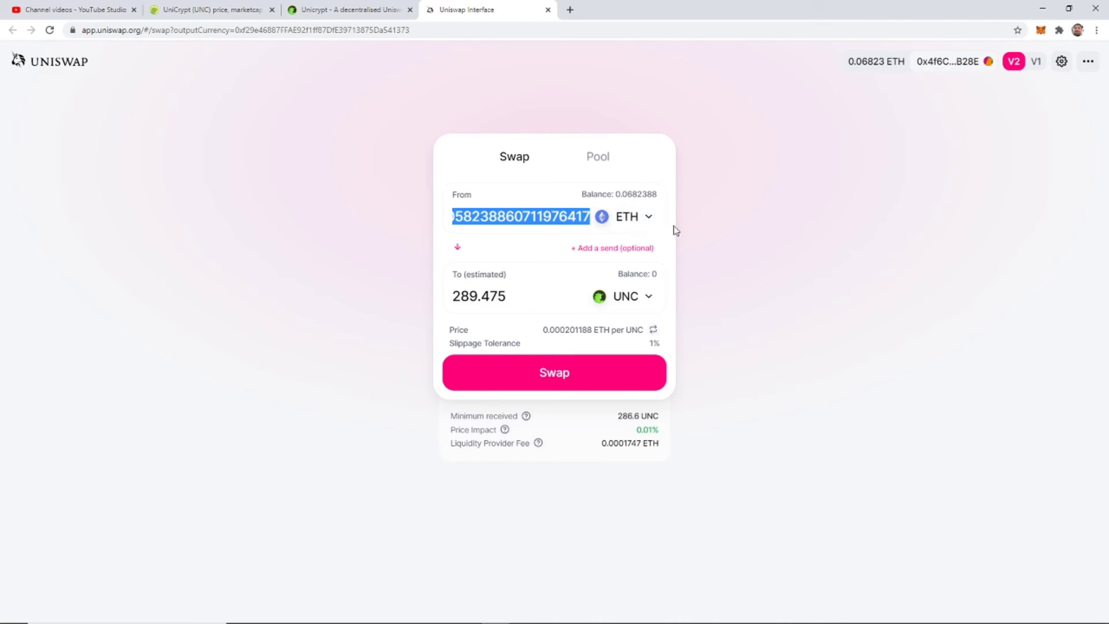
left_click(496, 216)
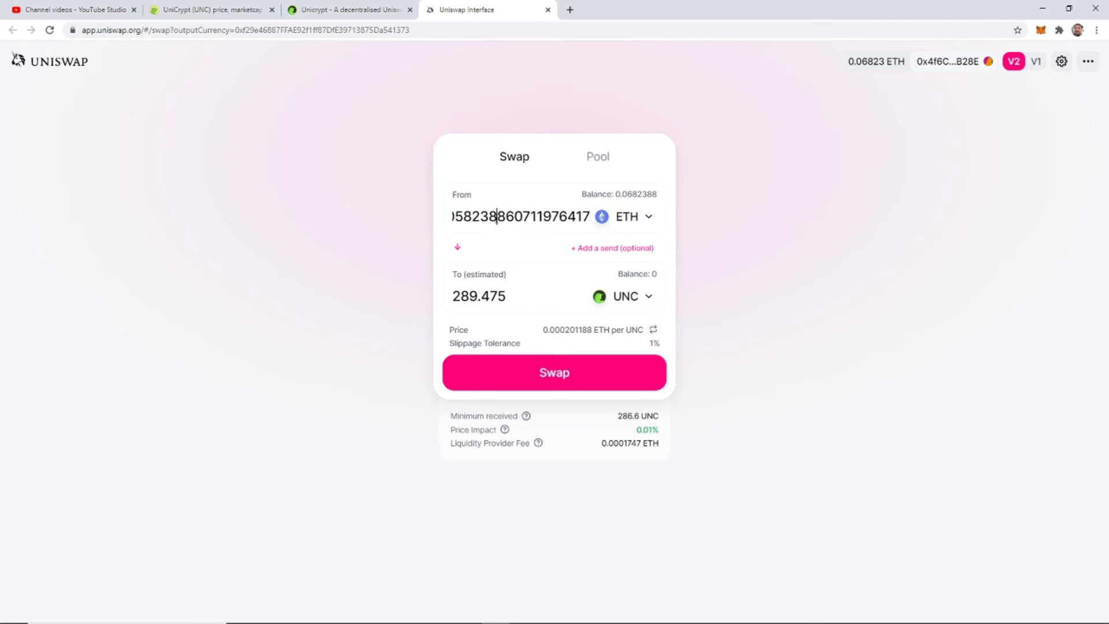
left_click(451, 217)
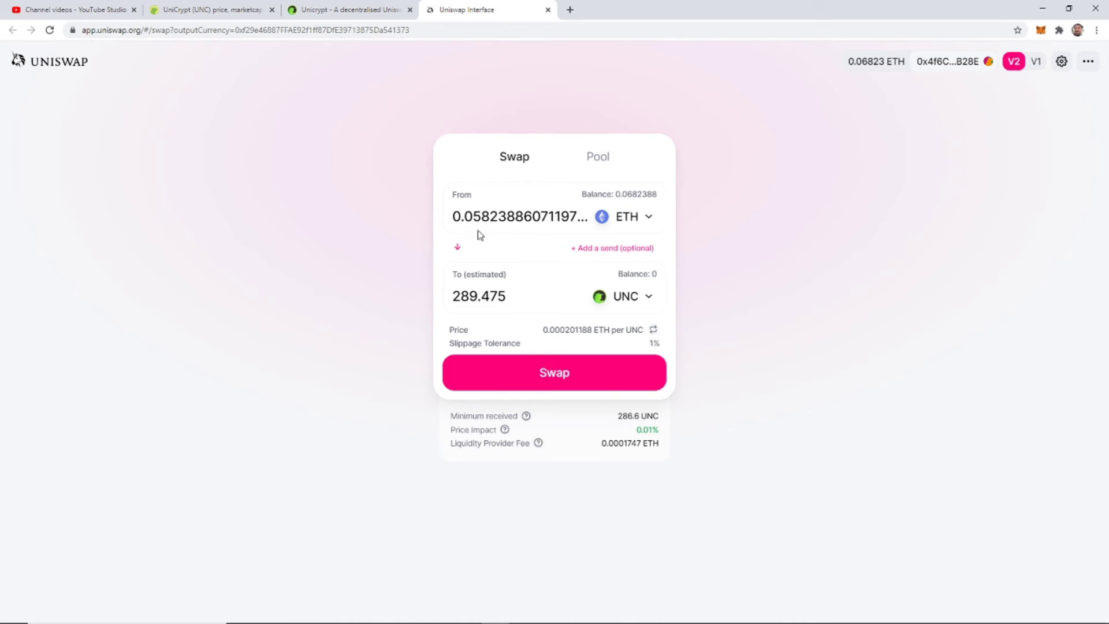
Replace the From amount with 0.055 ETH
left_click_drag(578, 216, 435, 214)
key("Delete")
key("Delete")
key("Delete")
key("Delete")
key("Delete")
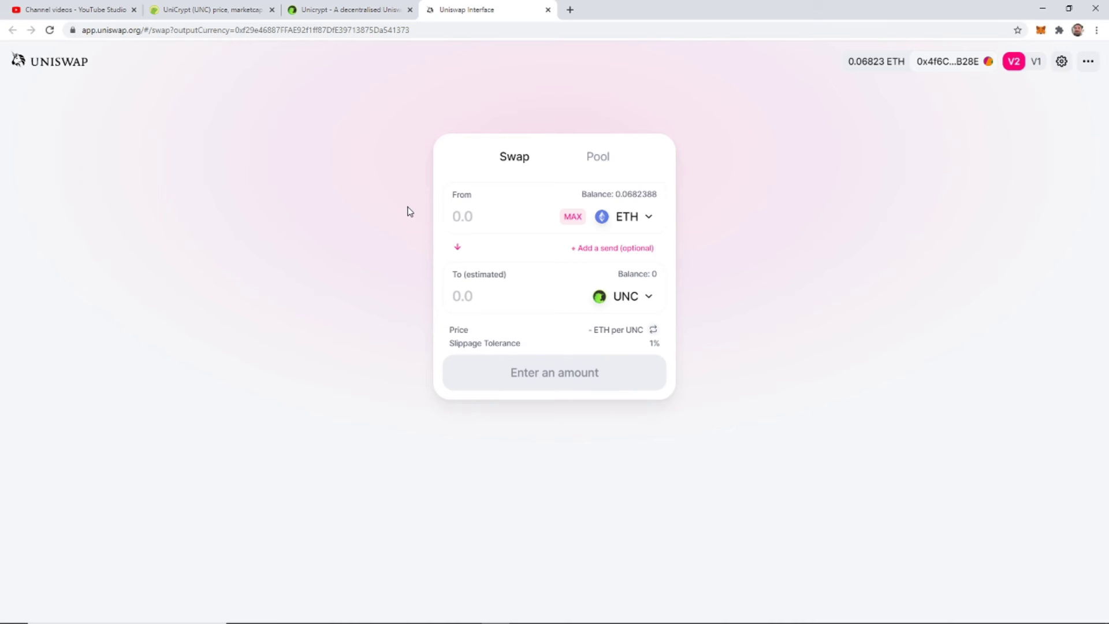
type(".055")
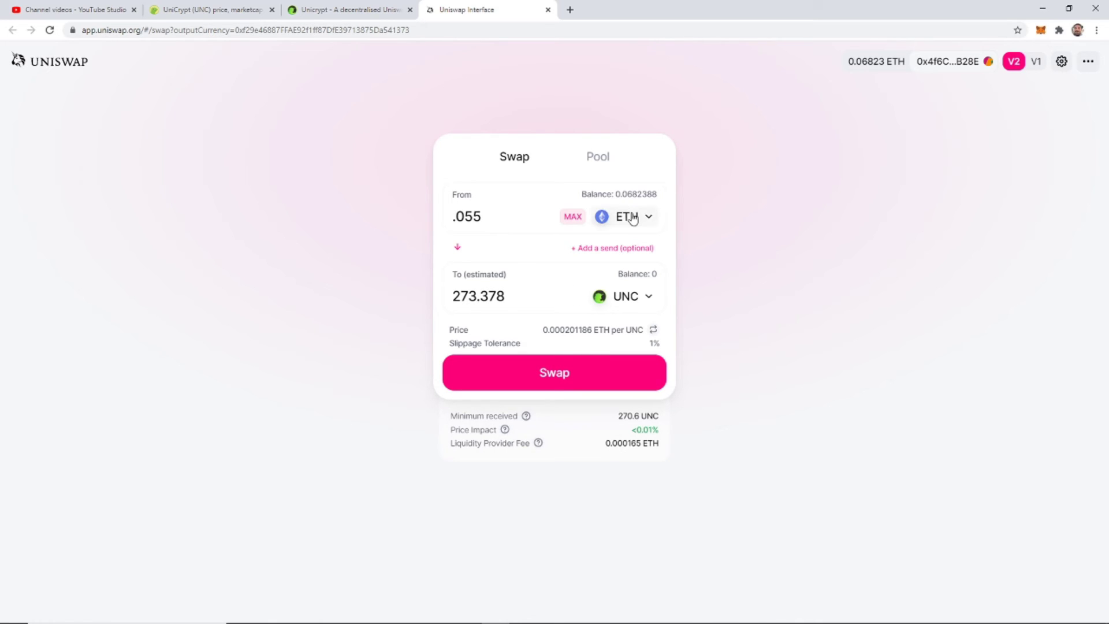
Confirm the 0.055 ETH for 273.507 UNC swap and approve it in MetaMask
left_click(558, 376)
left_click(550, 432)
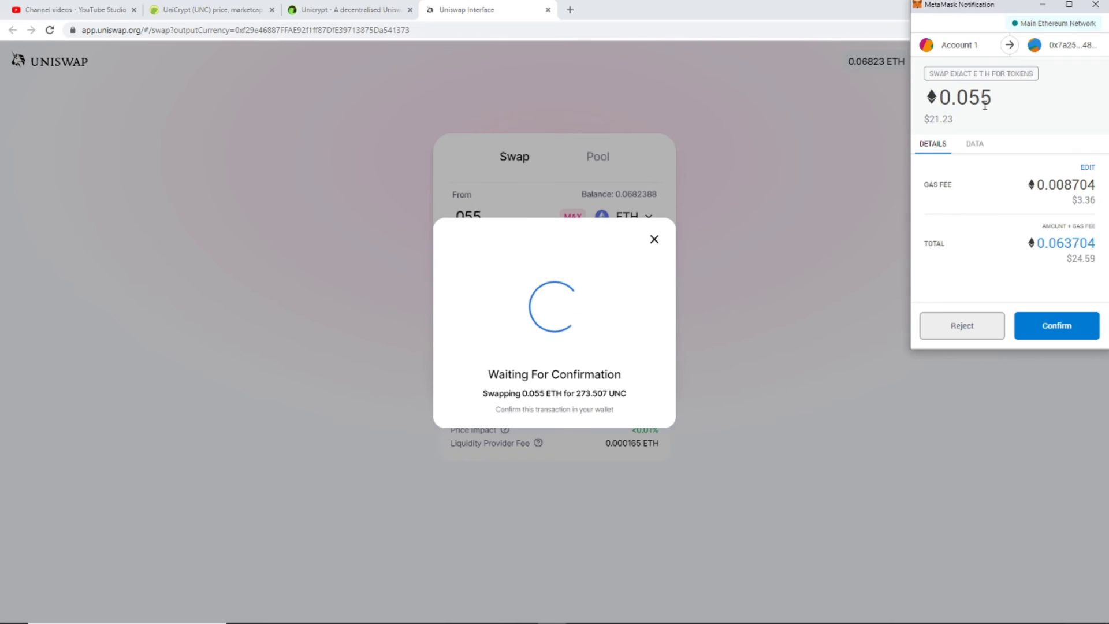
left_click(1071, 336)
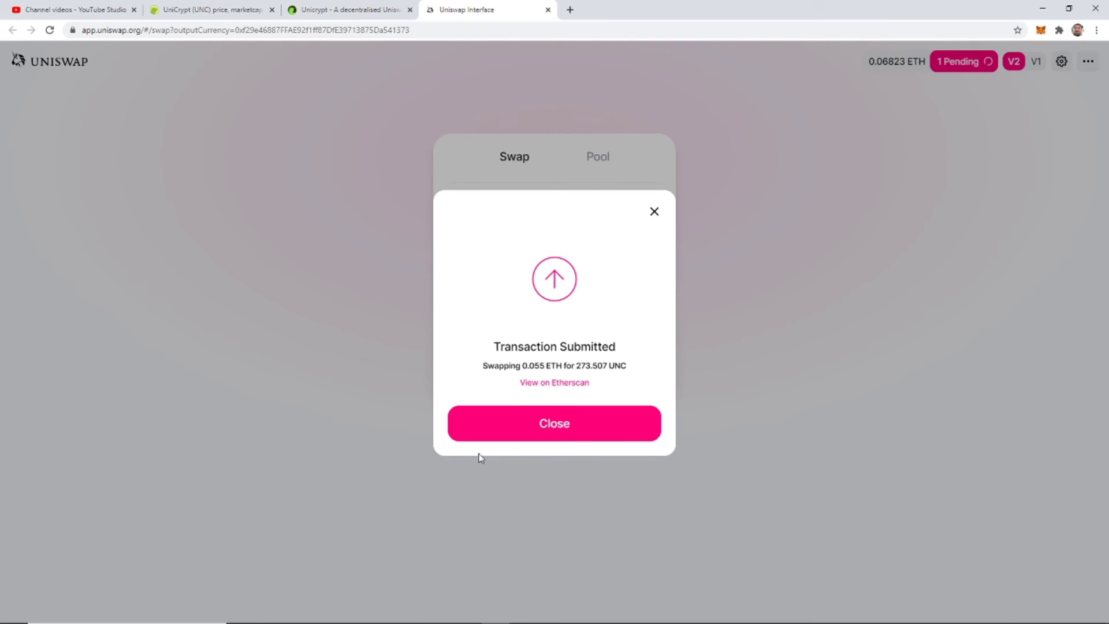
Close the submitted notice and open the pending 0.055 ETH swap on Etherscan via MetaMask's ETH activity
left_click(553, 428)
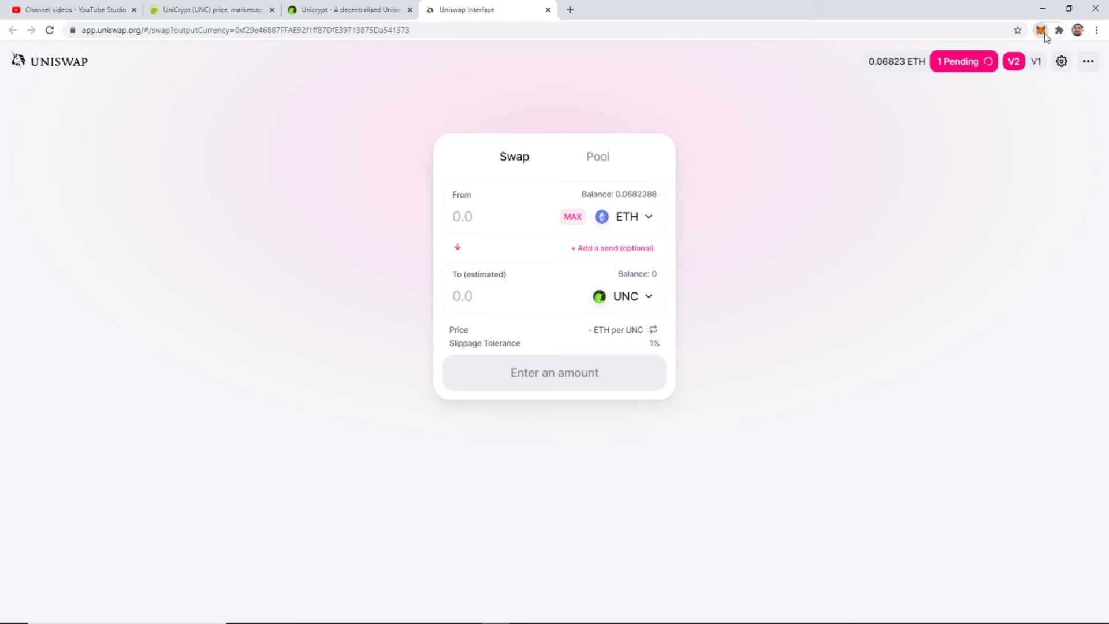
left_click(1042, 31)
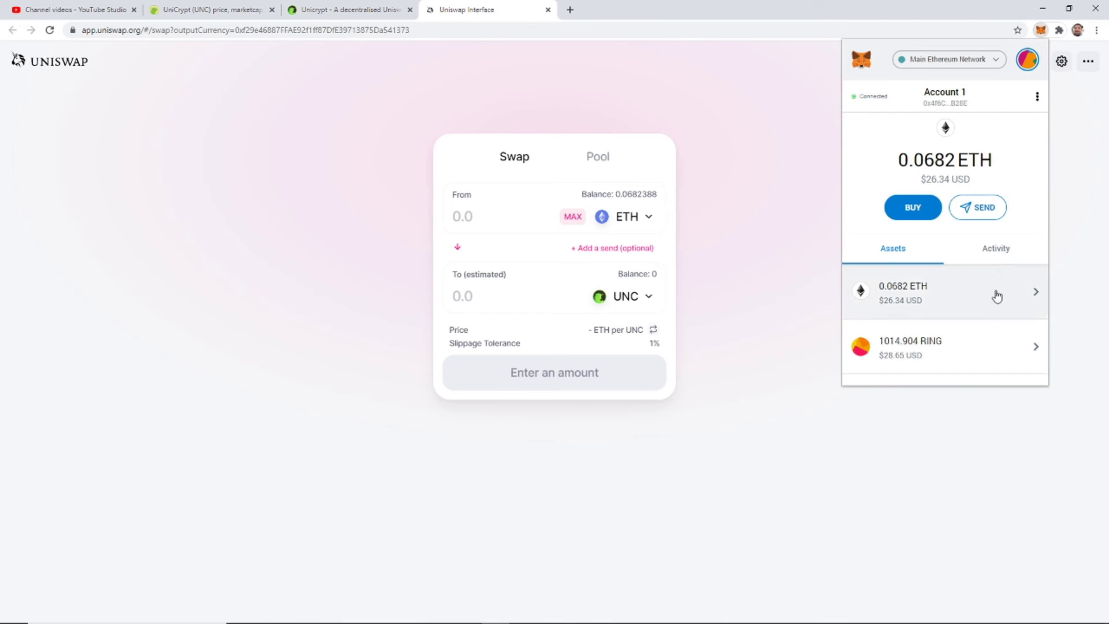
left_click(998, 297)
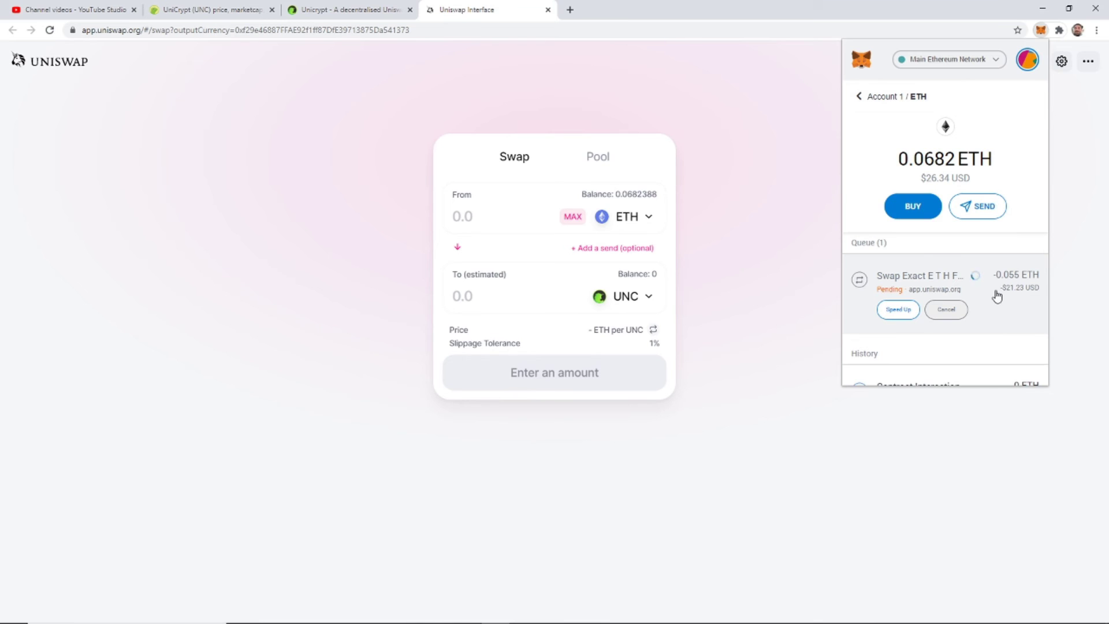
scroll(1000, 292, "down", 5)
scroll(1003, 292, "up", 5)
left_click(1003, 299)
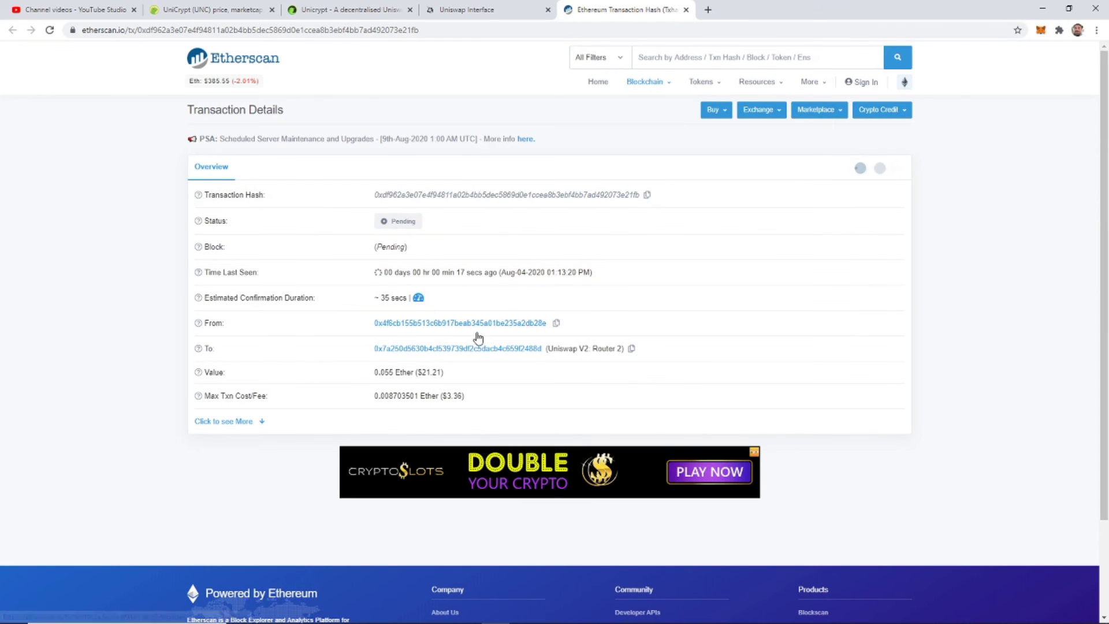
Glance at the Uniswap tab and MetaMask, then return to the Etherscan transaction page
left_click(478, 9)
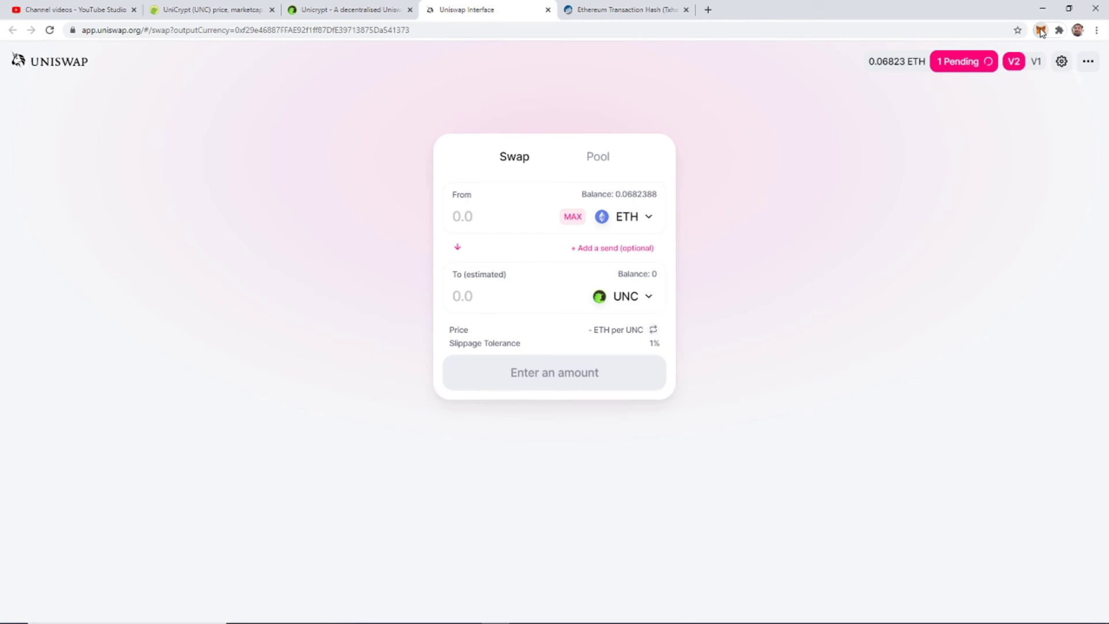
left_click(1040, 32)
left_click(659, 10)
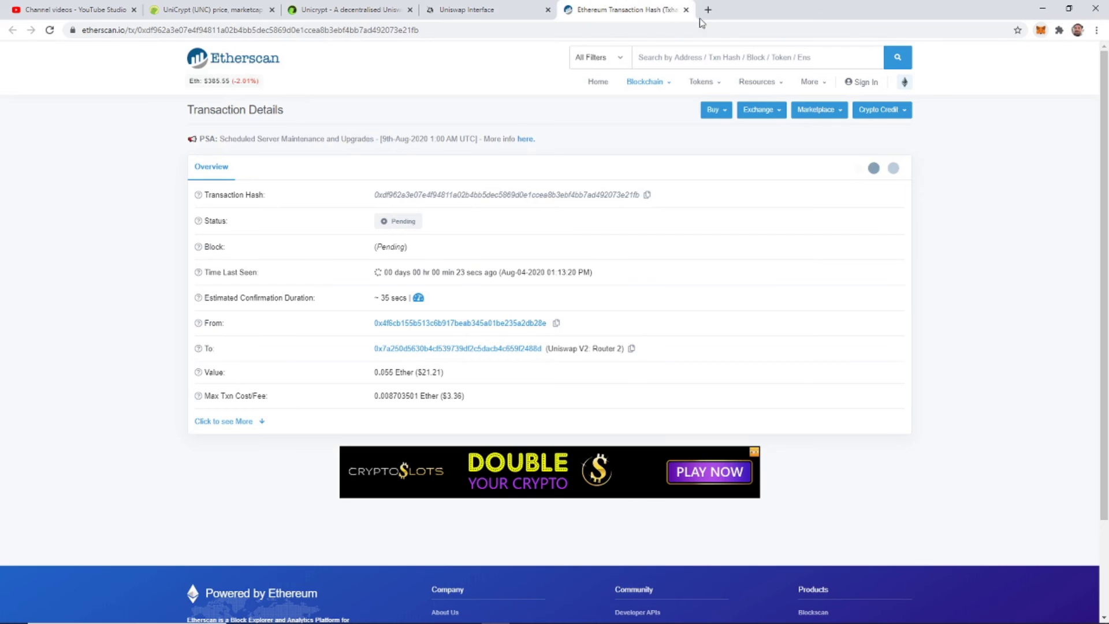
Review MetaMask's asset list, open Add Token, then go back to the Uniswap swap tab
left_click(1041, 32)
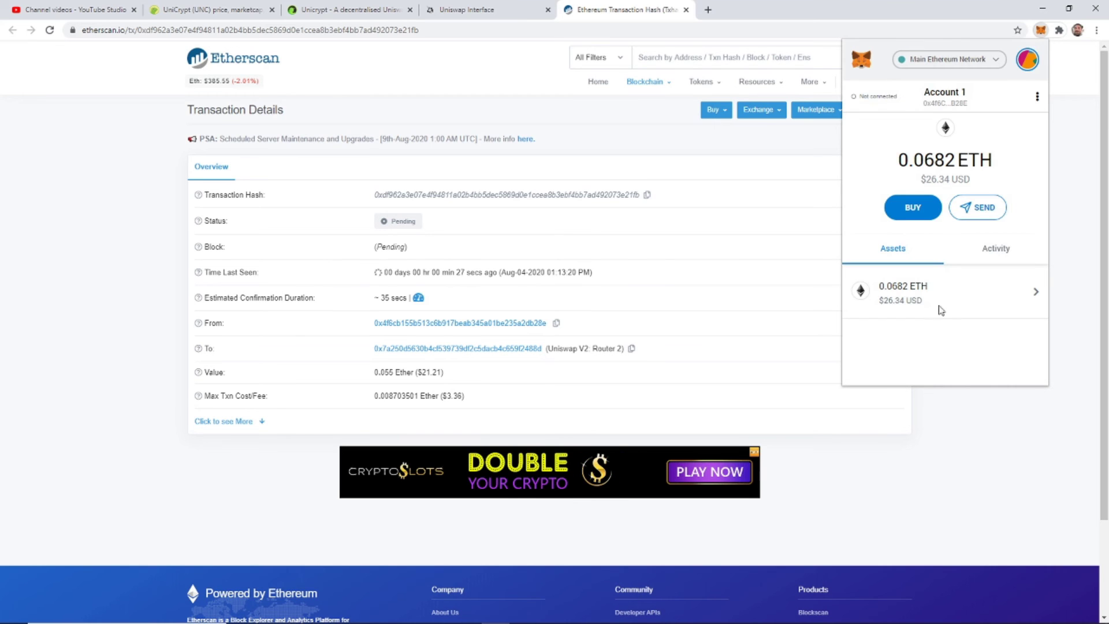
scroll(951, 329, "down", 3)
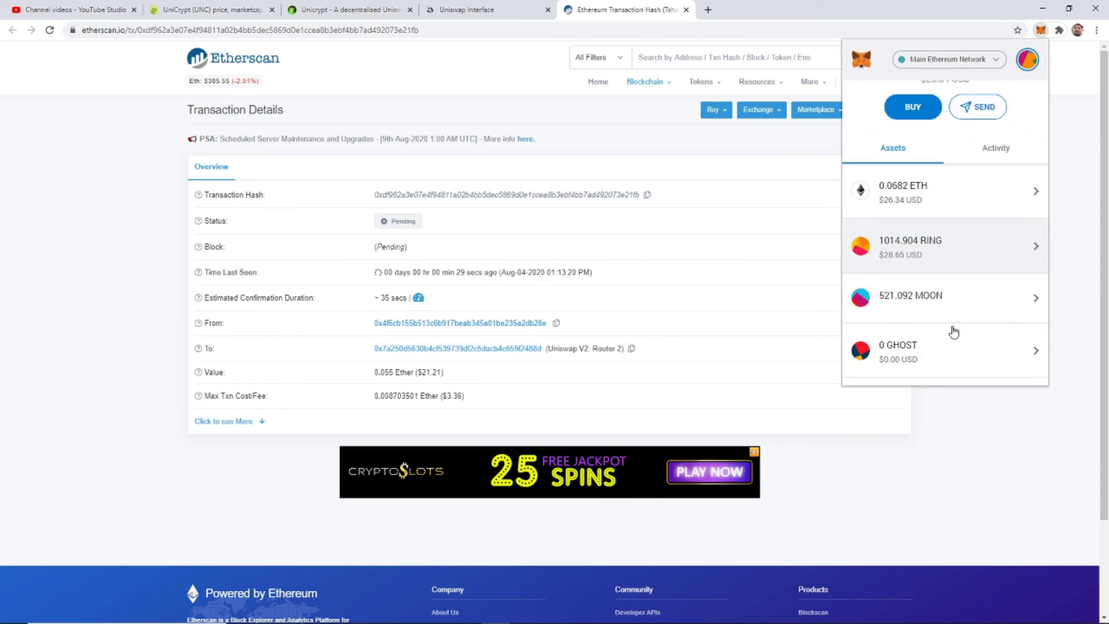
scroll(947, 330, "up", 1)
scroll(935, 329, "up", 1)
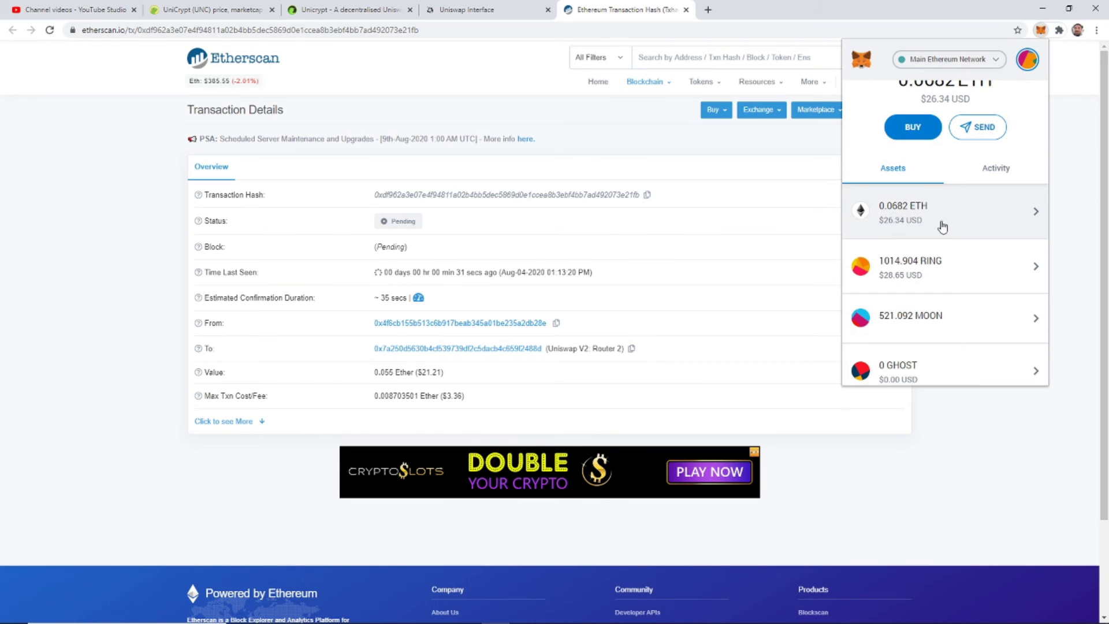
scroll(942, 297, "down", 1)
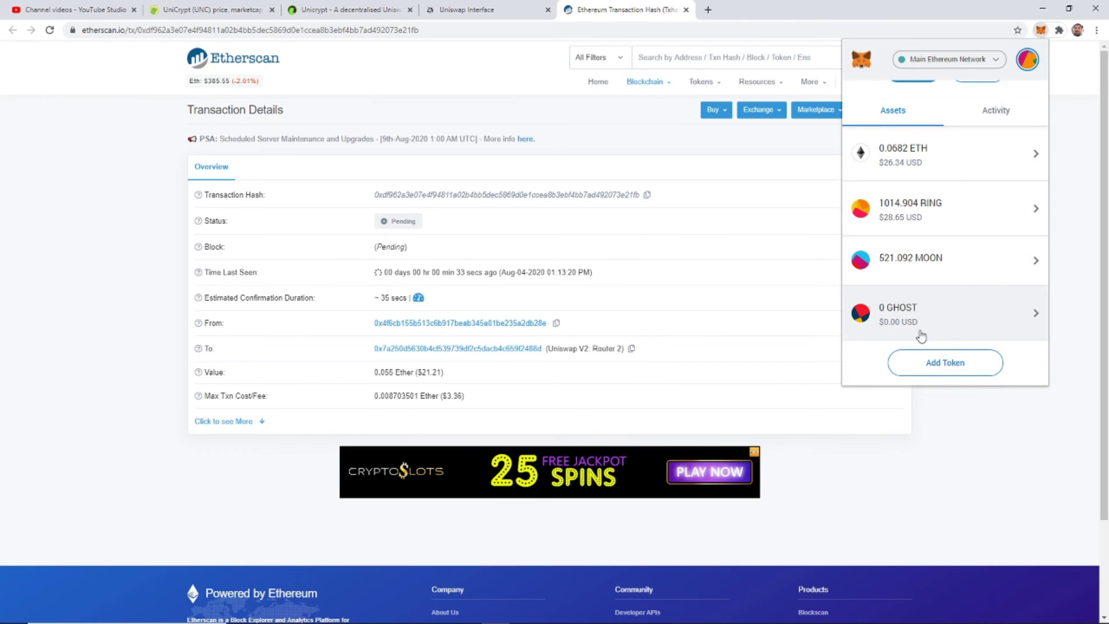
left_click(949, 369)
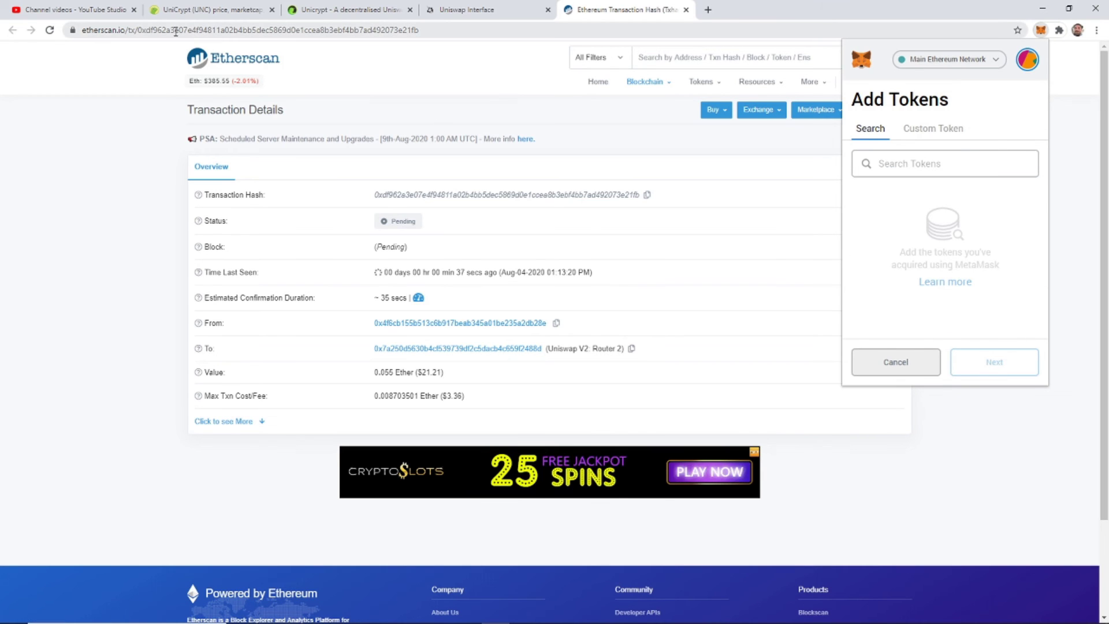
left_click(500, 9)
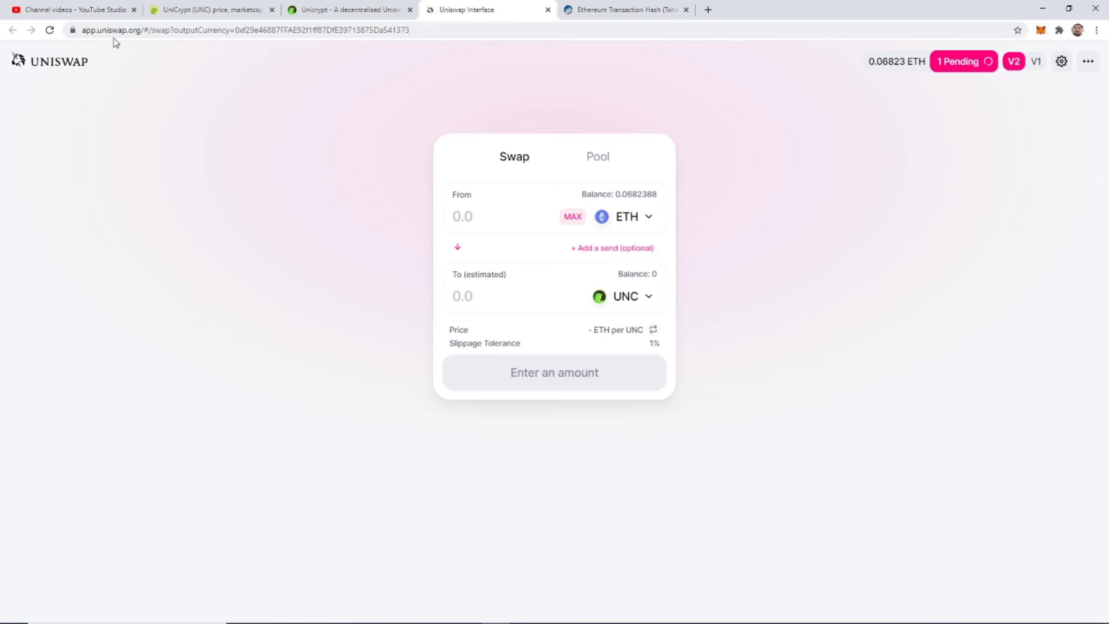
Reset the Uniswap swap form by reloading the page
left_click(354, 8)
left_click(494, 11)
left_click(627, 301)
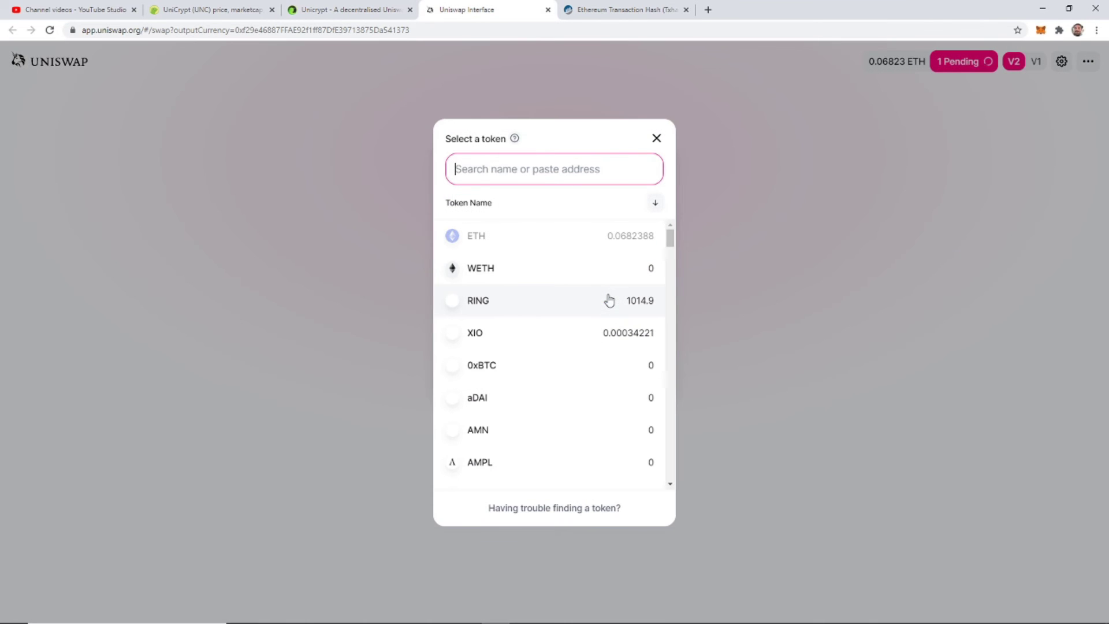
left_click(657, 138)
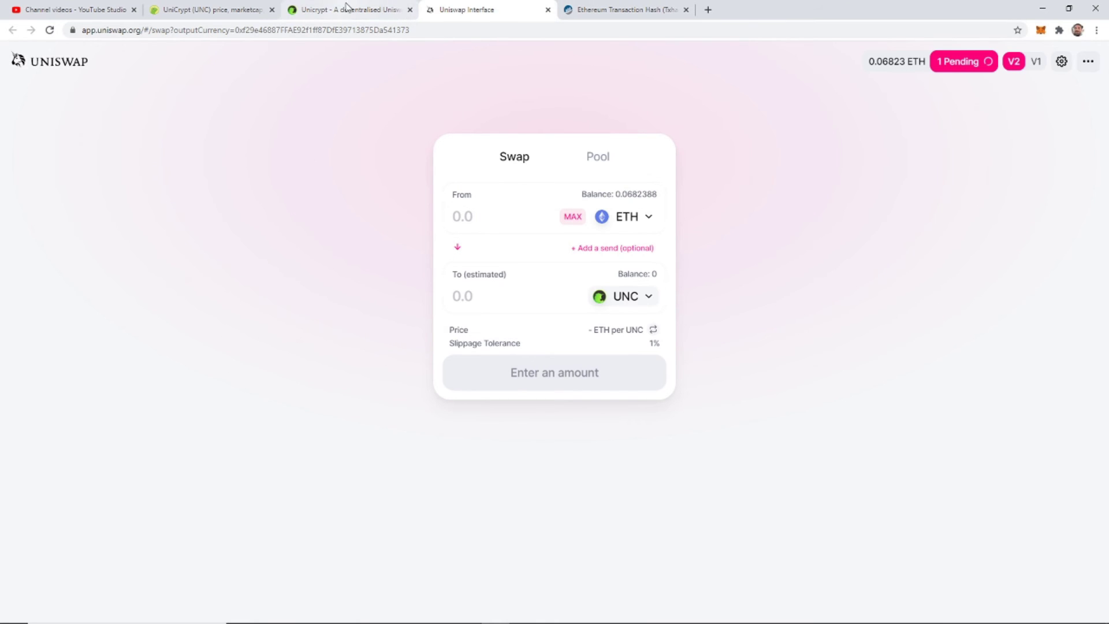
left_click(60, 66)
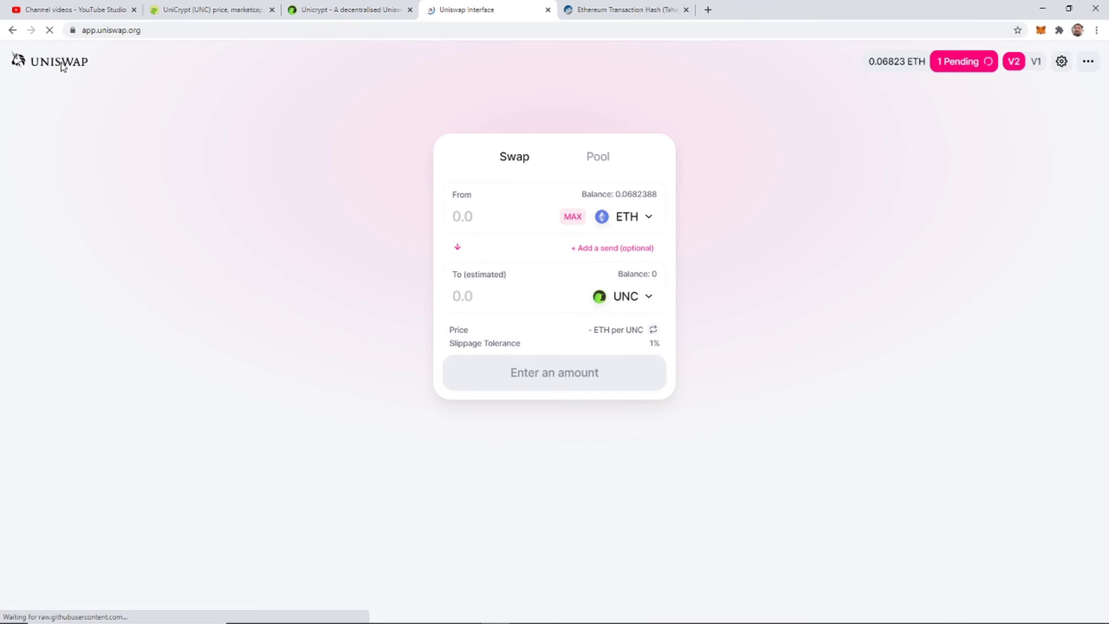
left_click(17, 61)
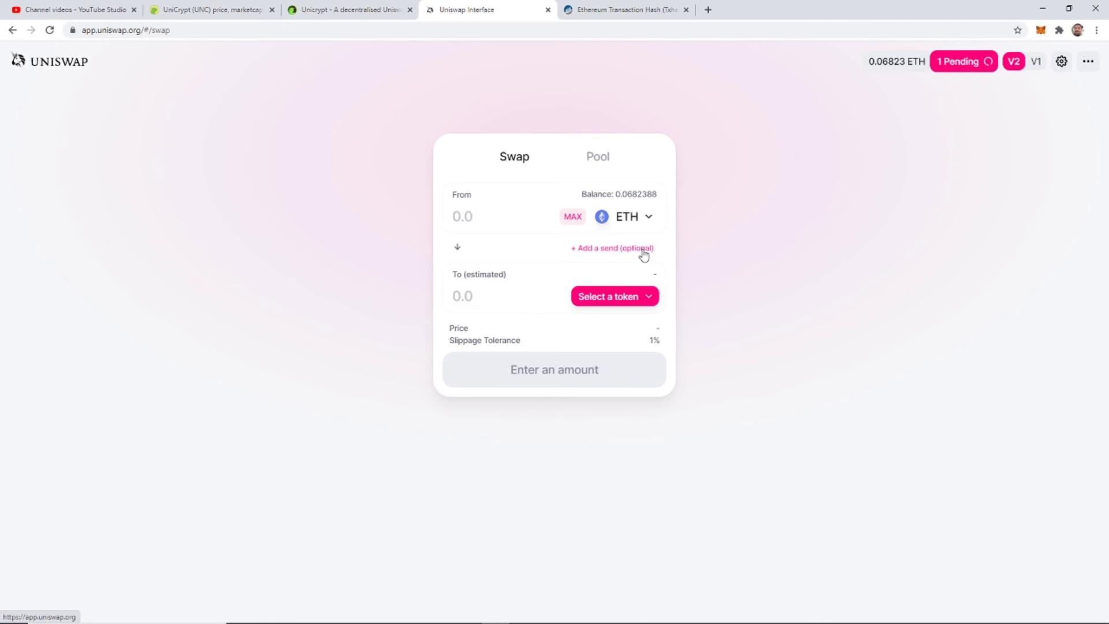
Load the uniswap.info site from the address bar
left_click(520, 26)
type("uniswap")
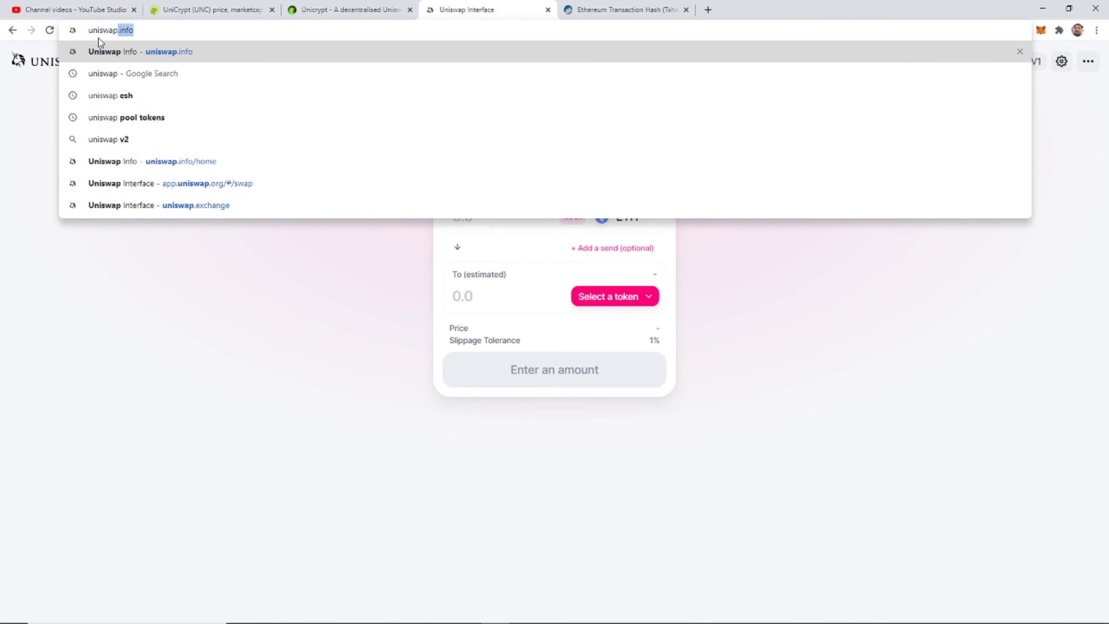
left_click(116, 54)
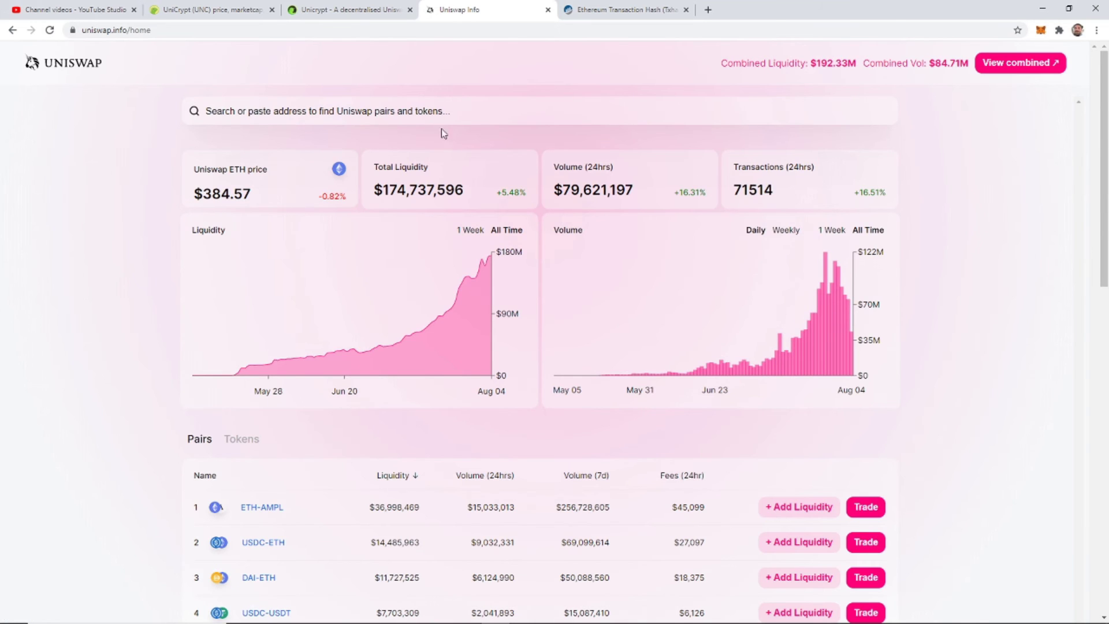
Search 'unicr' and open the UniCrypt (UNC) token page
left_click(435, 112)
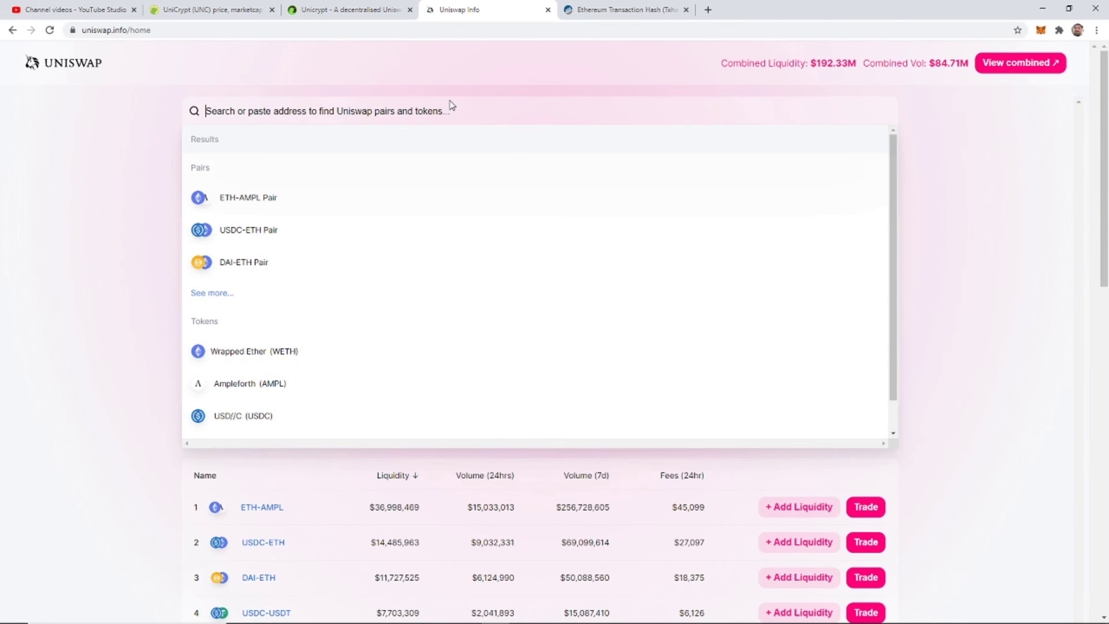
type("unicr")
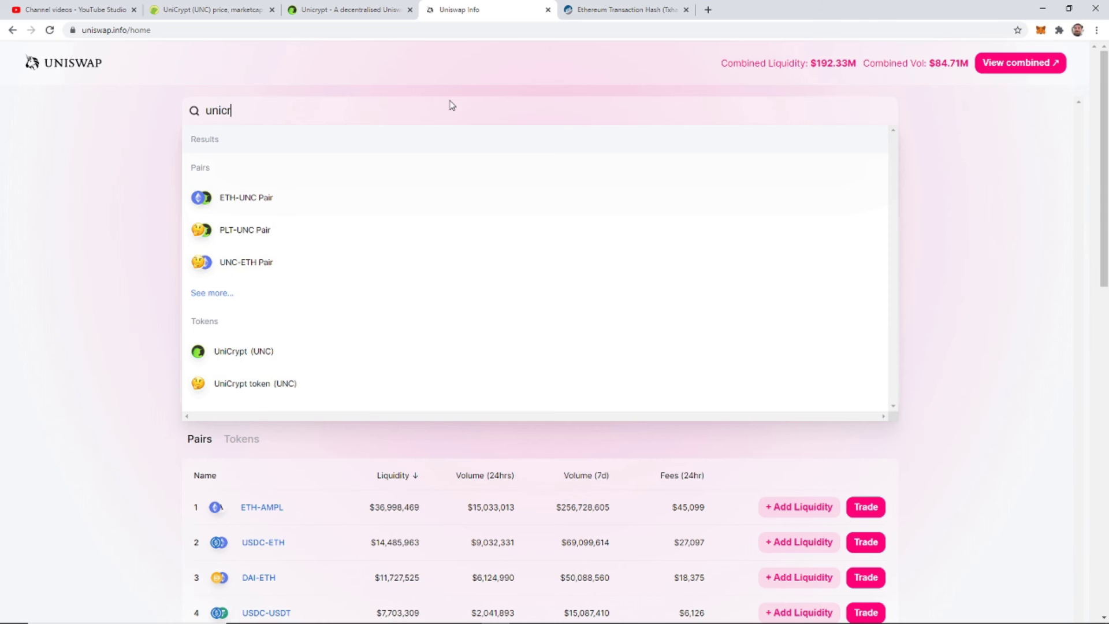
left_click(239, 353)
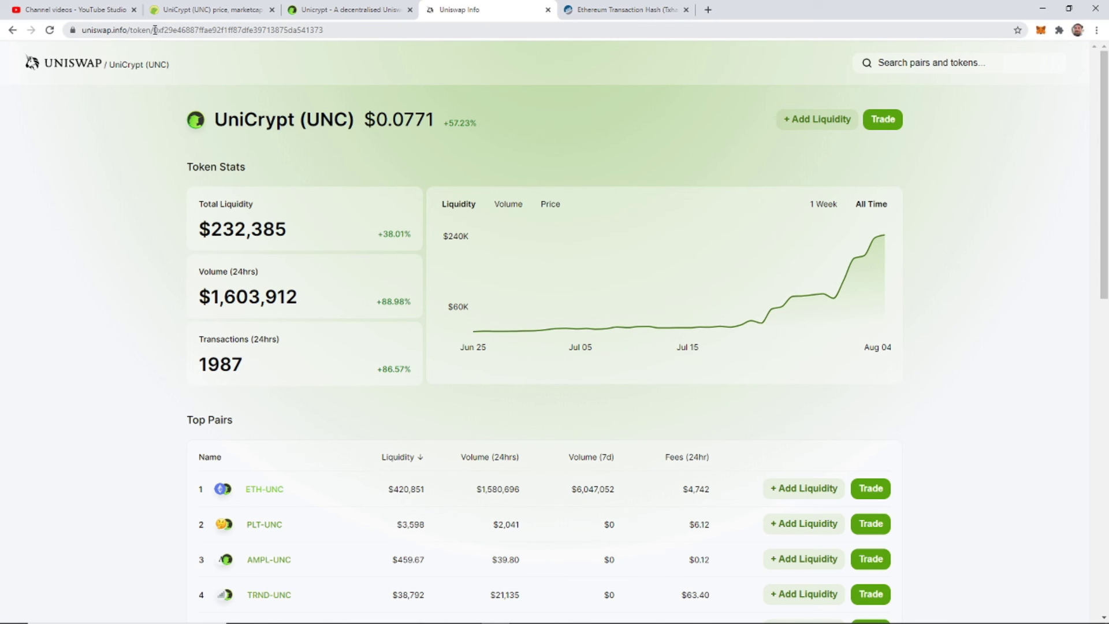
Copy the UNC contract address from the page's web address
left_click_drag(155, 30, 350, 30)
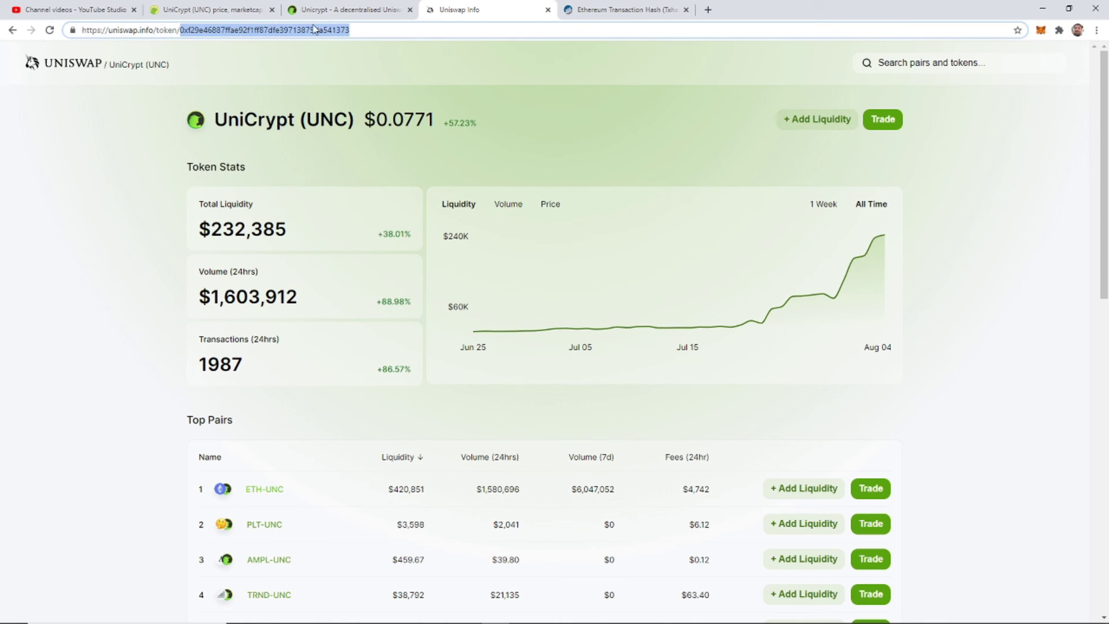
right_click(306, 32)
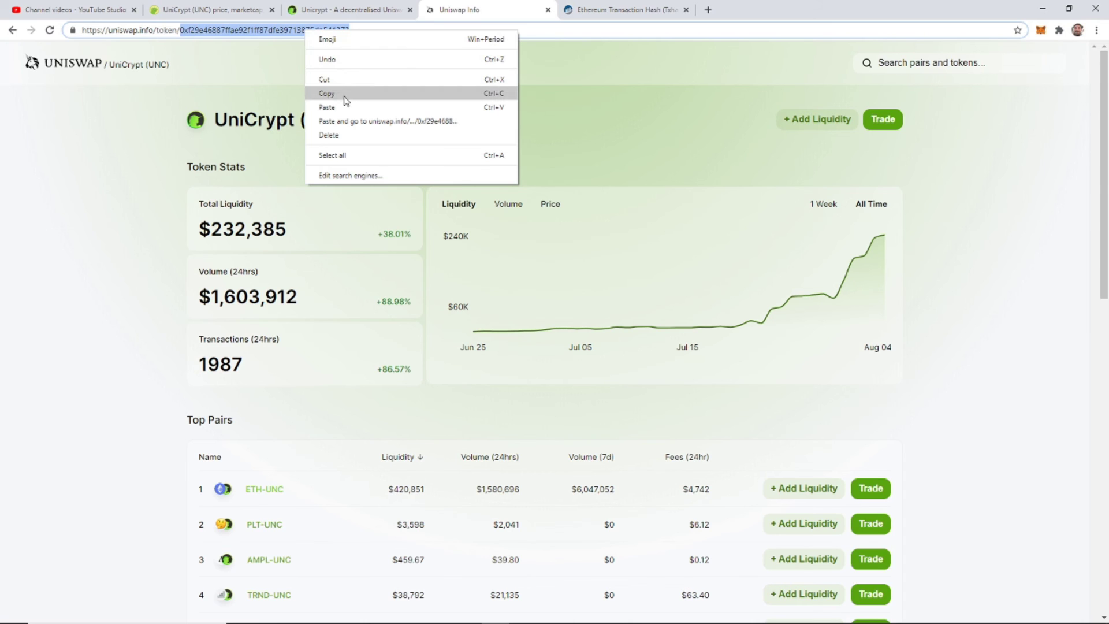
left_click(323, 95)
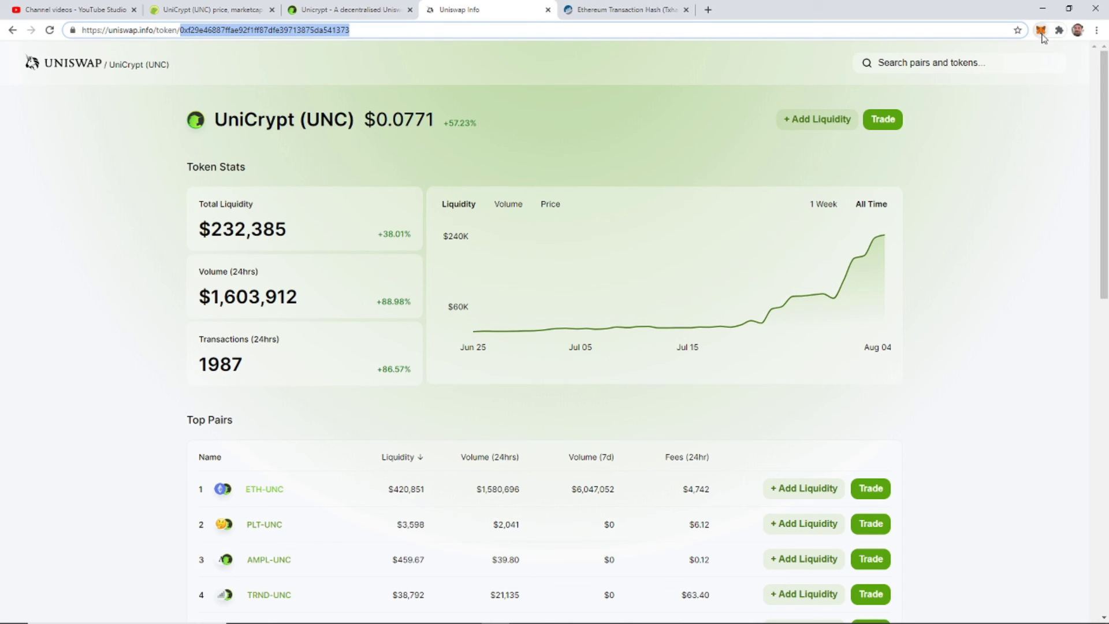
left_click(1041, 30)
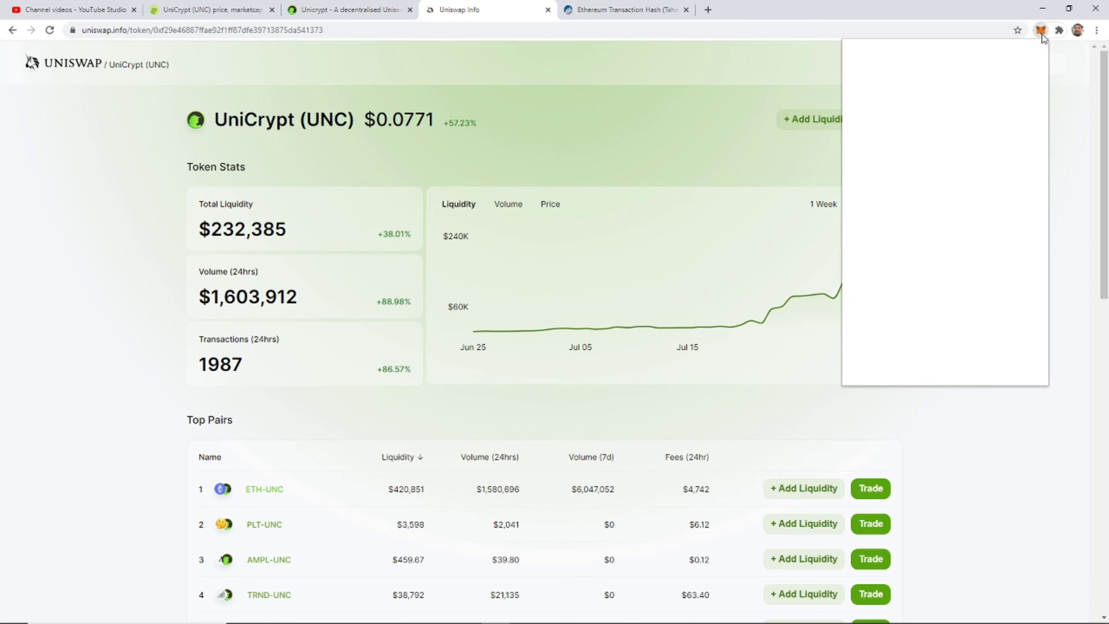
Paste the UNC contract address as a custom token in MetaMask and proceed
scroll(907, 260, "down", 2)
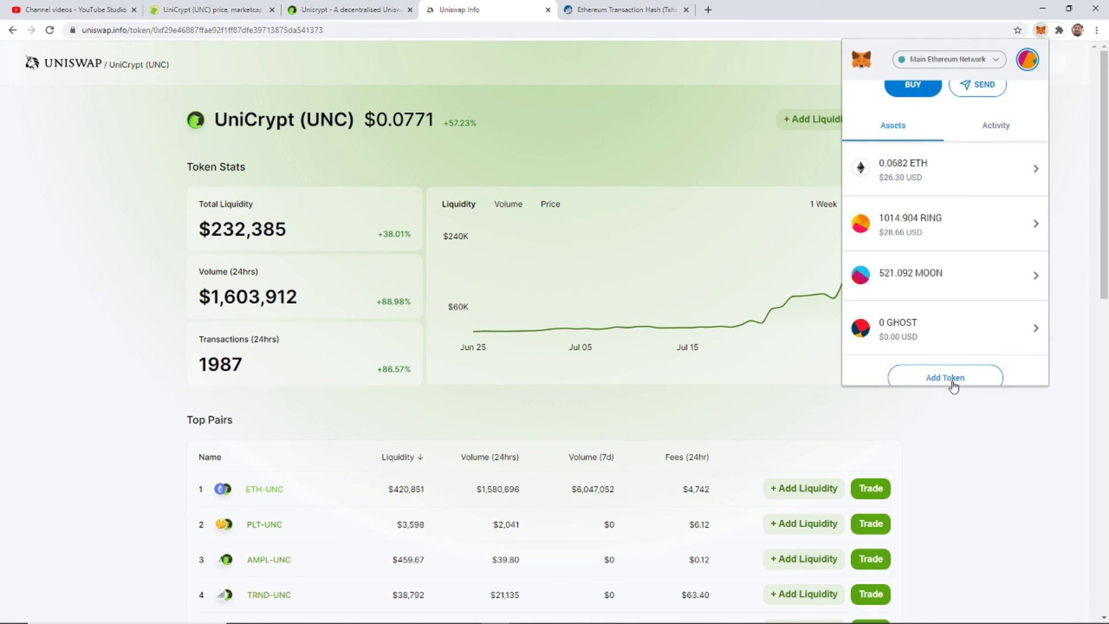
left_click(953, 382)
left_click(918, 131)
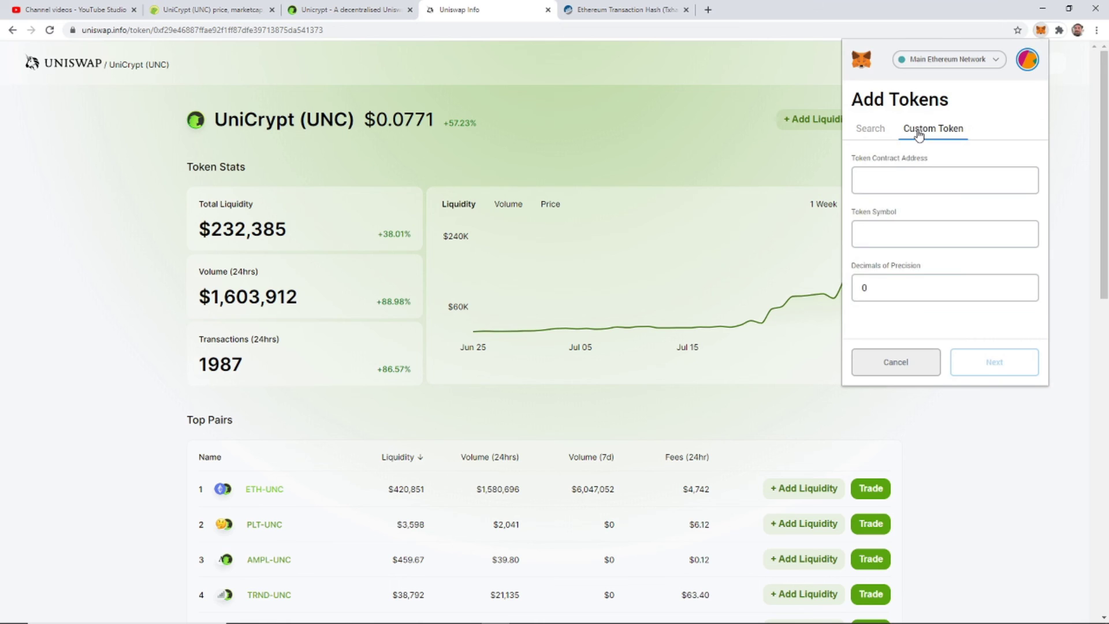
left_click(893, 173)
right_click(895, 173)
left_click(925, 262)
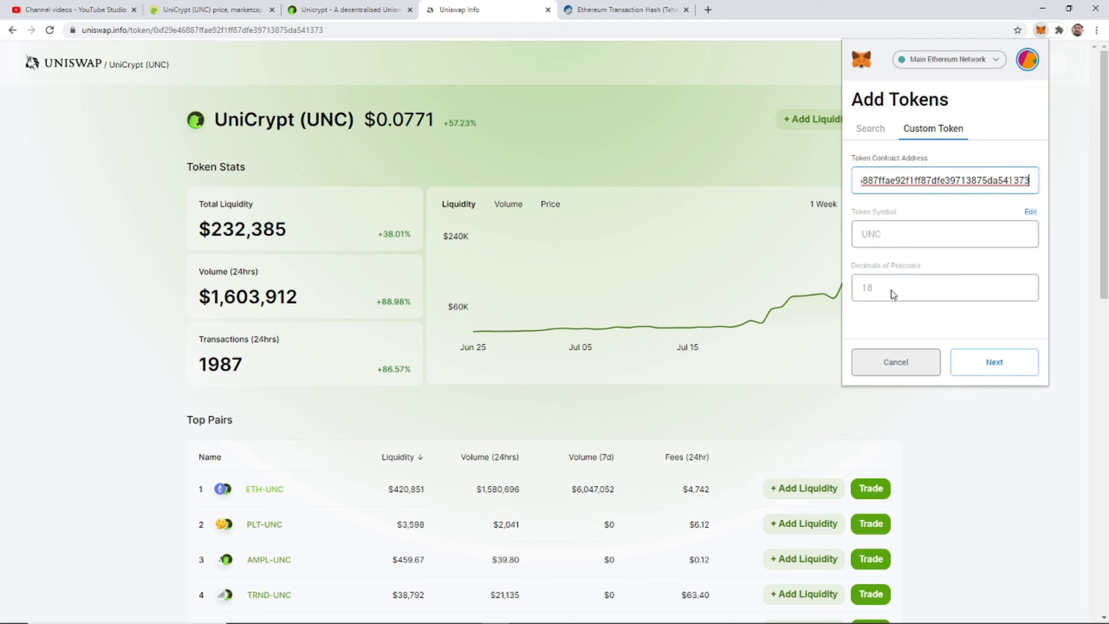
left_click(1011, 373)
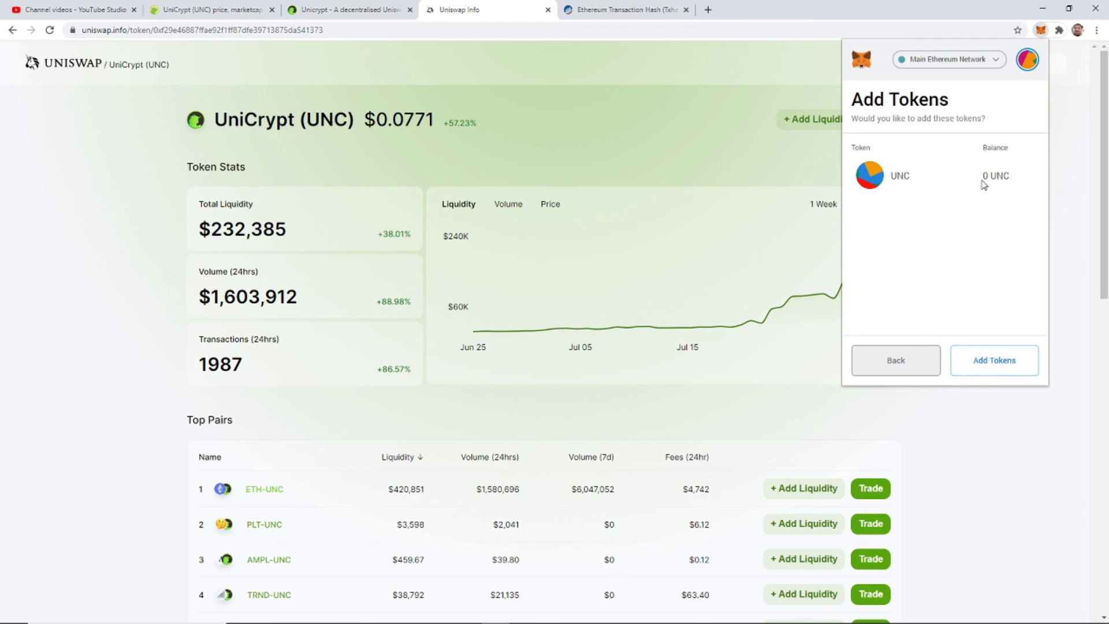
Confirm adding UNC to the wallet with its 0 balance
left_click_drag(1012, 182, 929, 186)
left_click(980, 197)
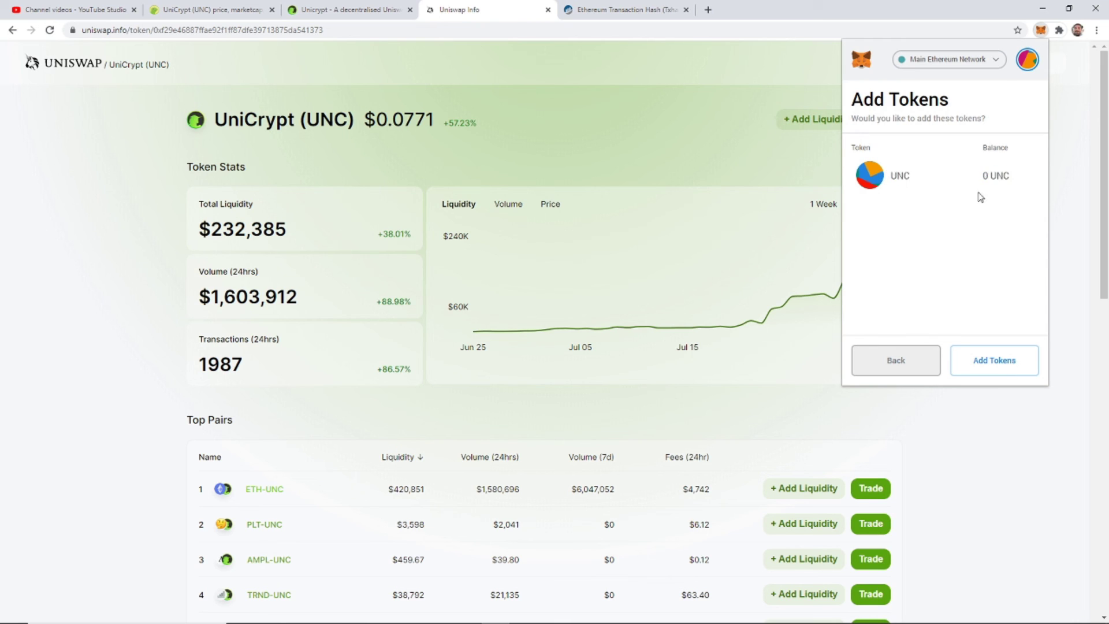
left_click(1002, 372)
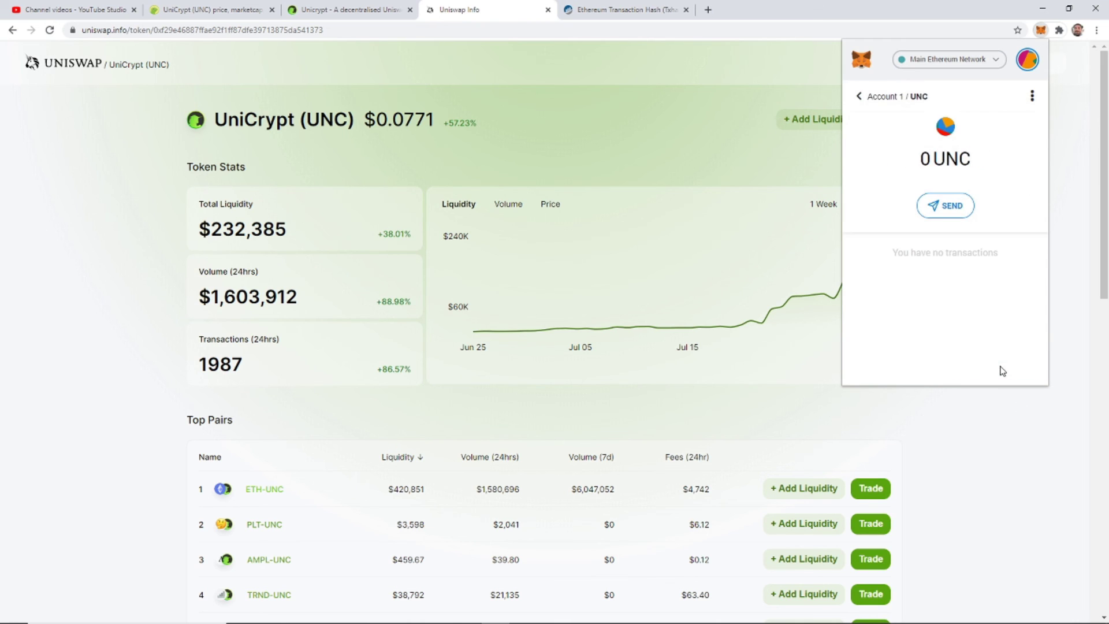
Check UNC in the assets list and return to the pending Etherscan transaction
left_click(859, 99)
scroll(963, 250, "down", 5)
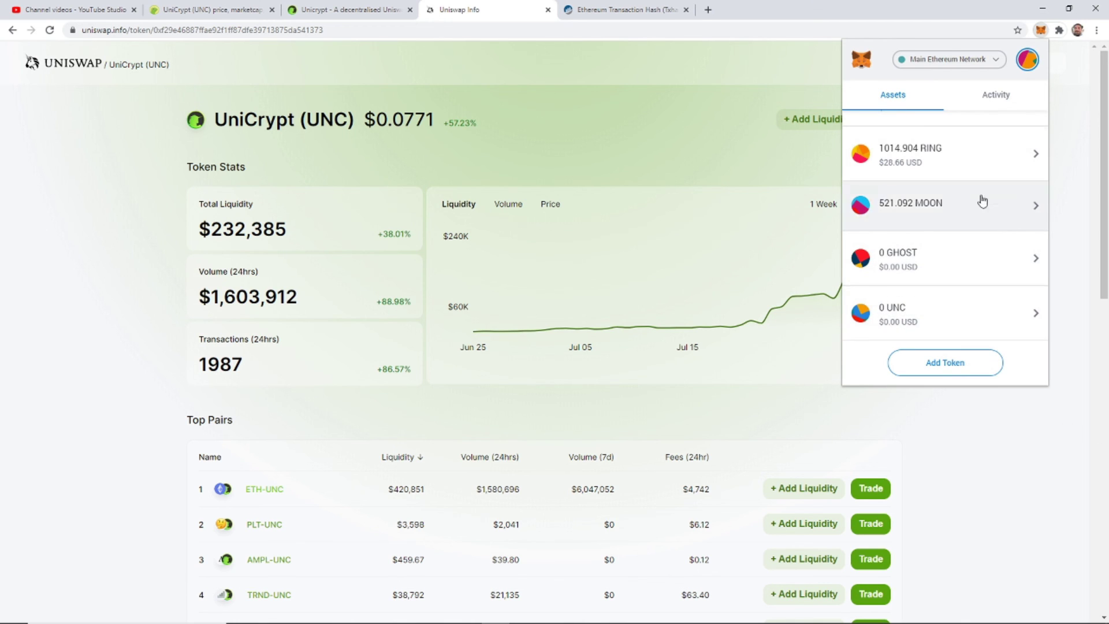
scroll(982, 208, "up", 5)
left_click(587, 9)
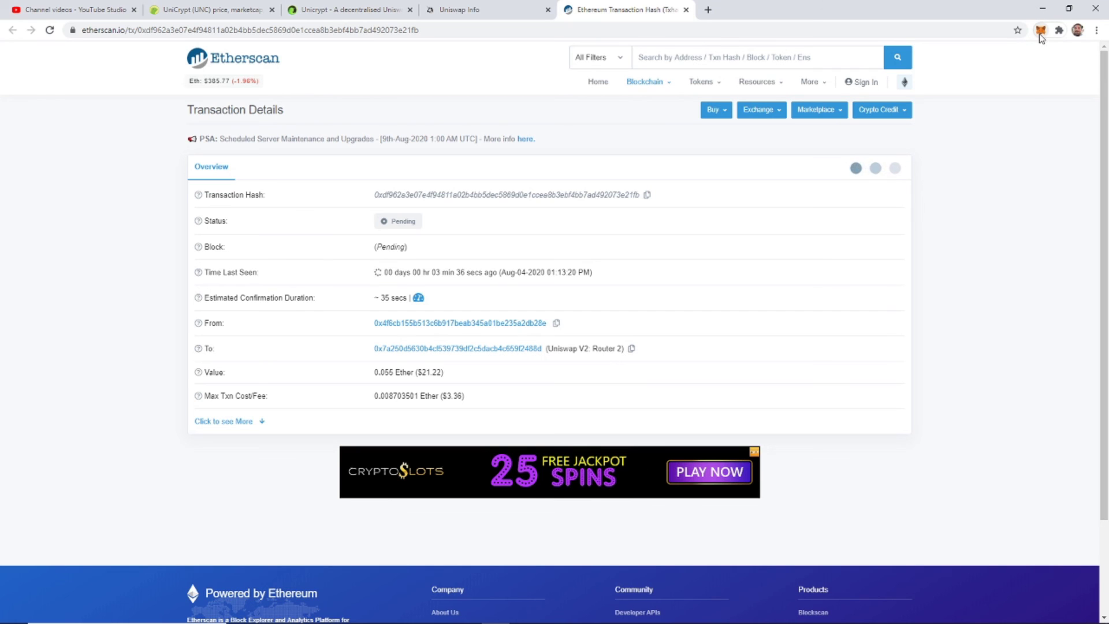
Confirm in MetaMask that the wallet received 272.959 UNC, then return to the UniCrypt site
left_click(1040, 33)
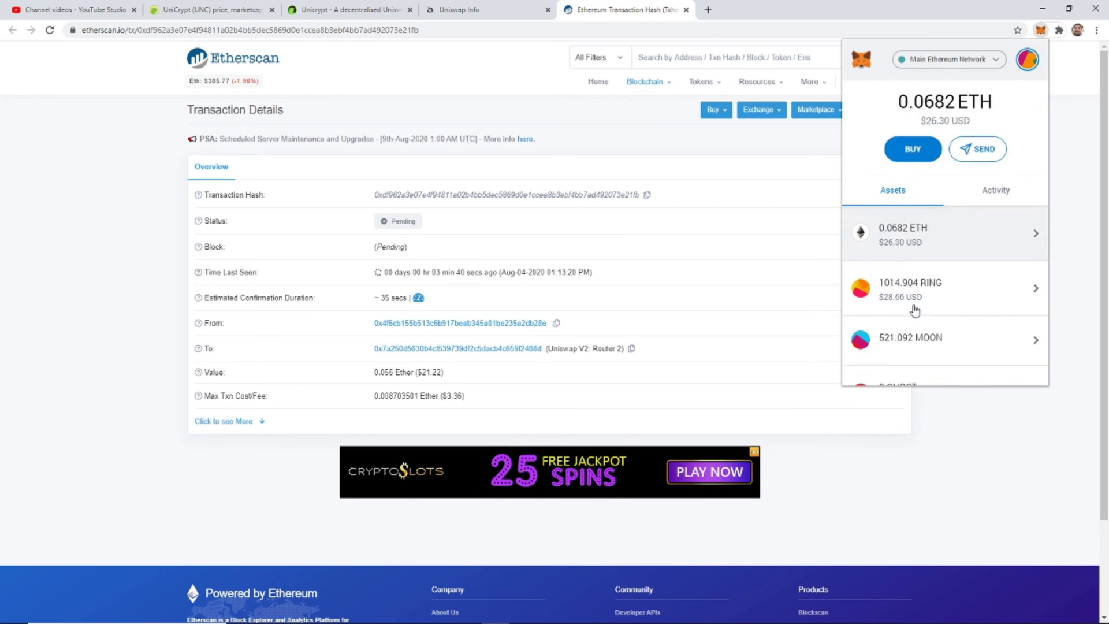
scroll(919, 307, "down", 3)
left_click(941, 326)
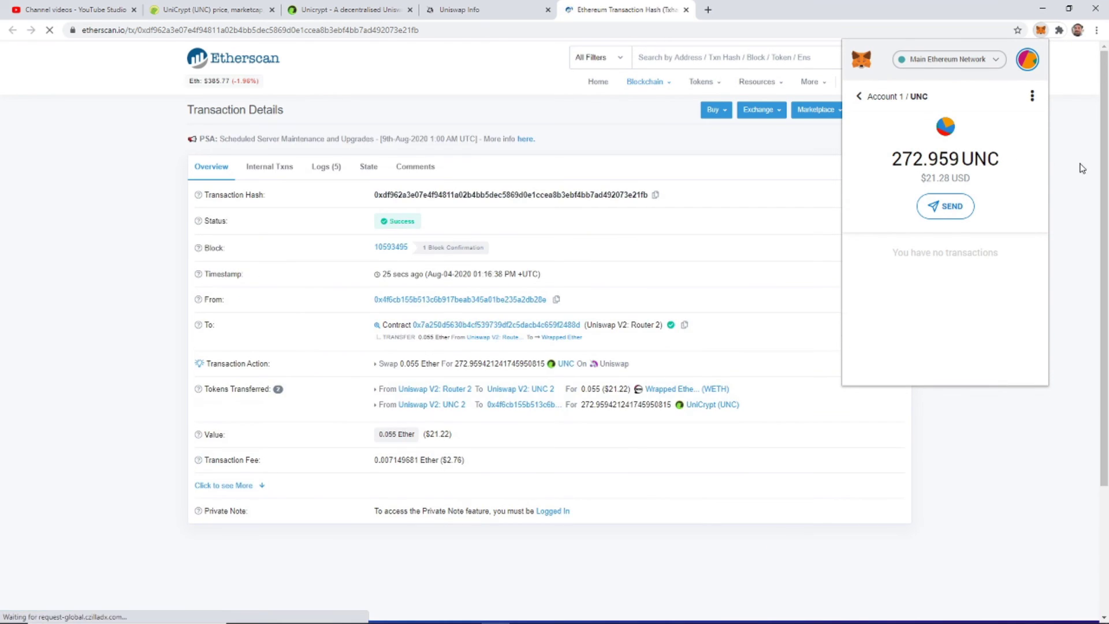
left_click(1082, 168)
left_click(347, 10)
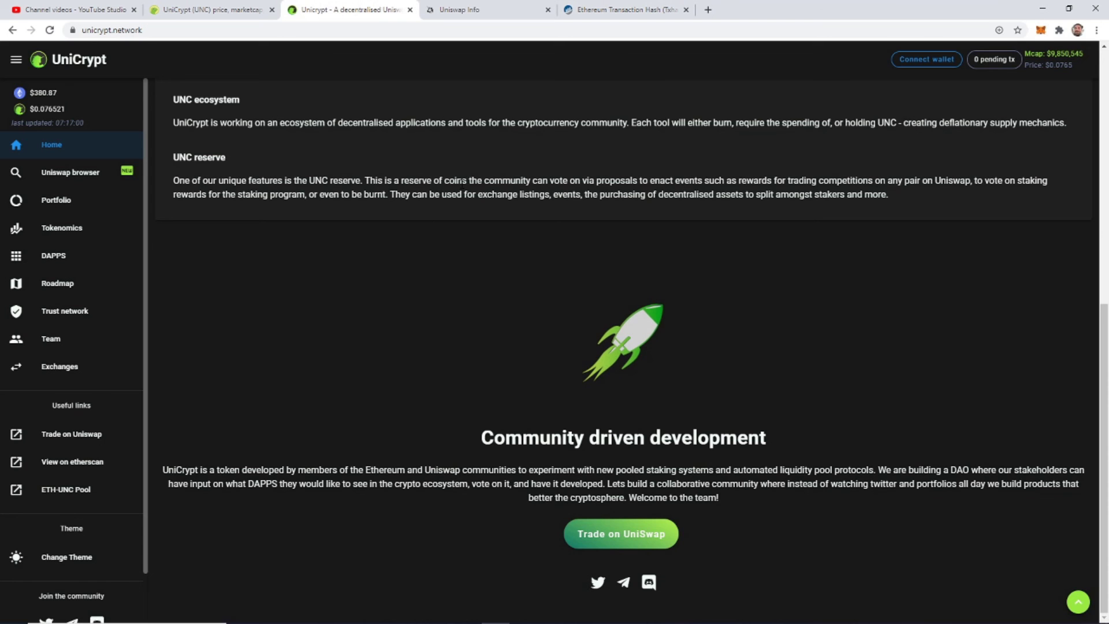
Connect the MetaMask wallet to UniCrypt, approving access for the first account
scroll(439, 227, "up", 10)
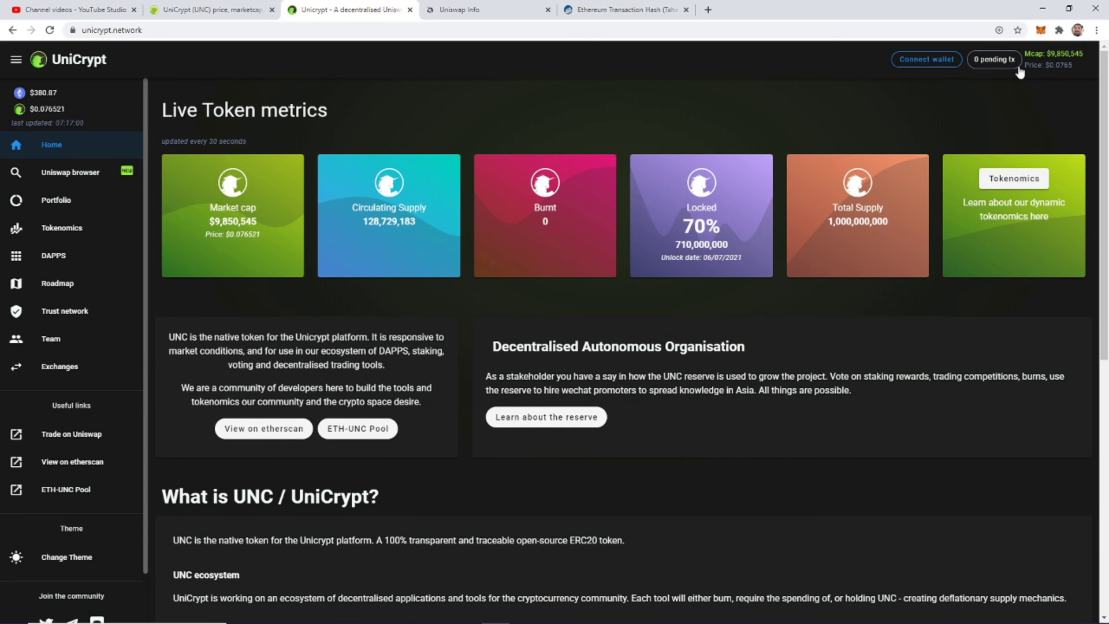
left_click(930, 60)
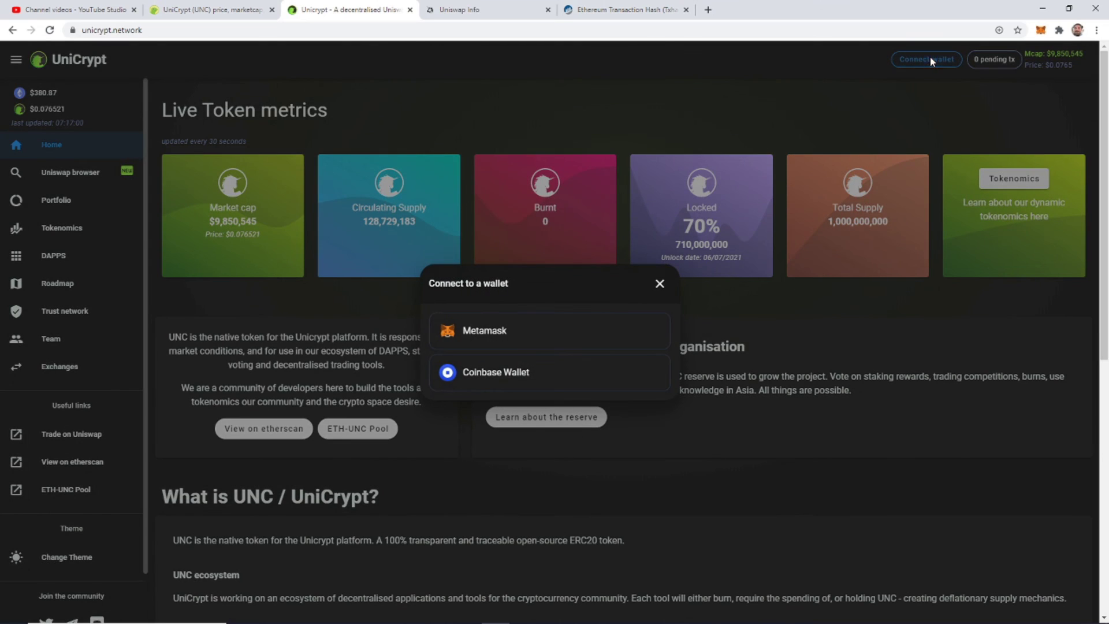
left_click(525, 341)
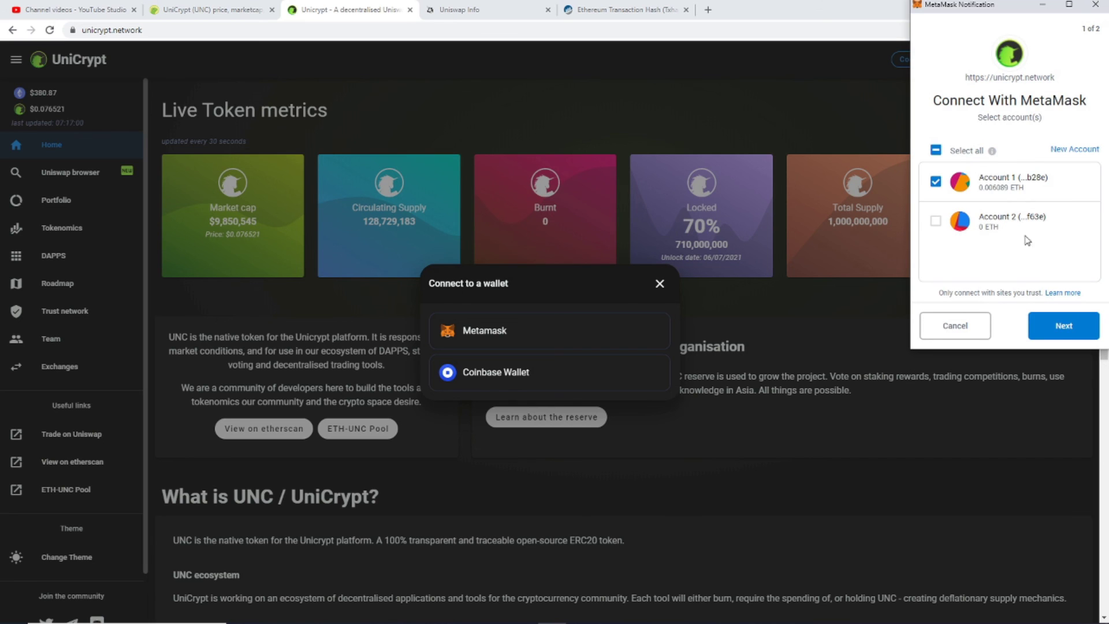
left_click(1066, 334)
left_click(1064, 334)
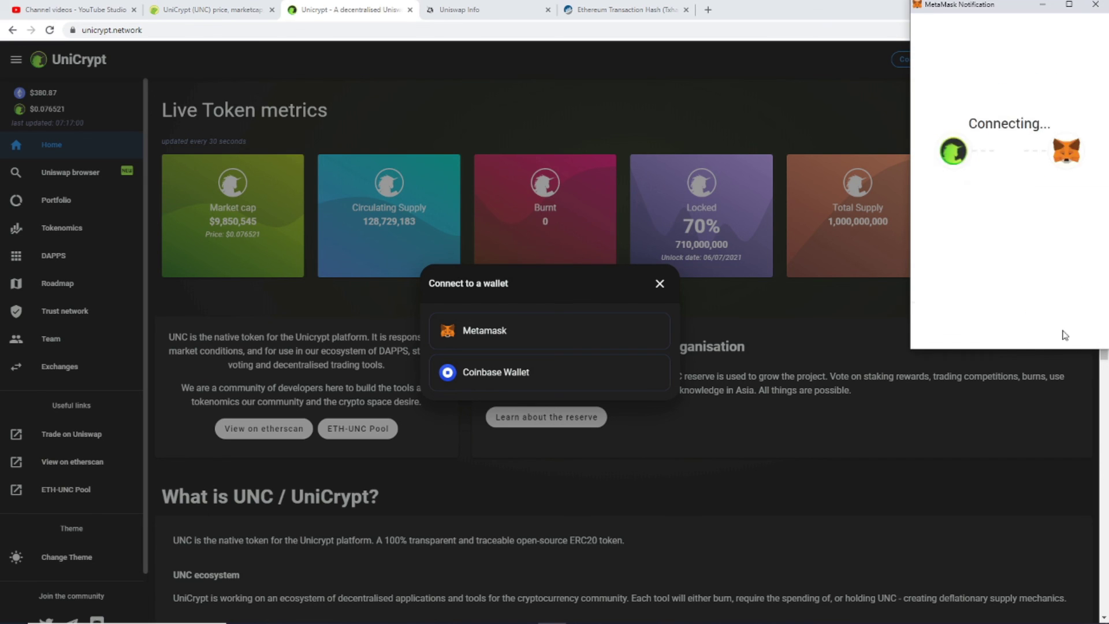